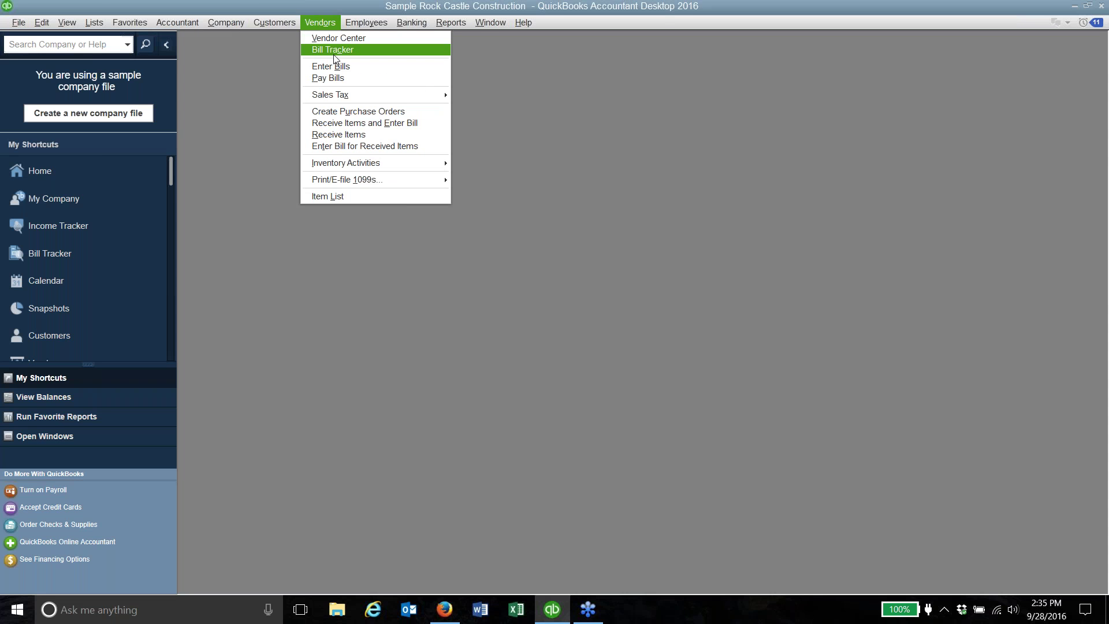
View the blank bill entry form and the blank check form, closing each without entering anything.
click(341, 68)
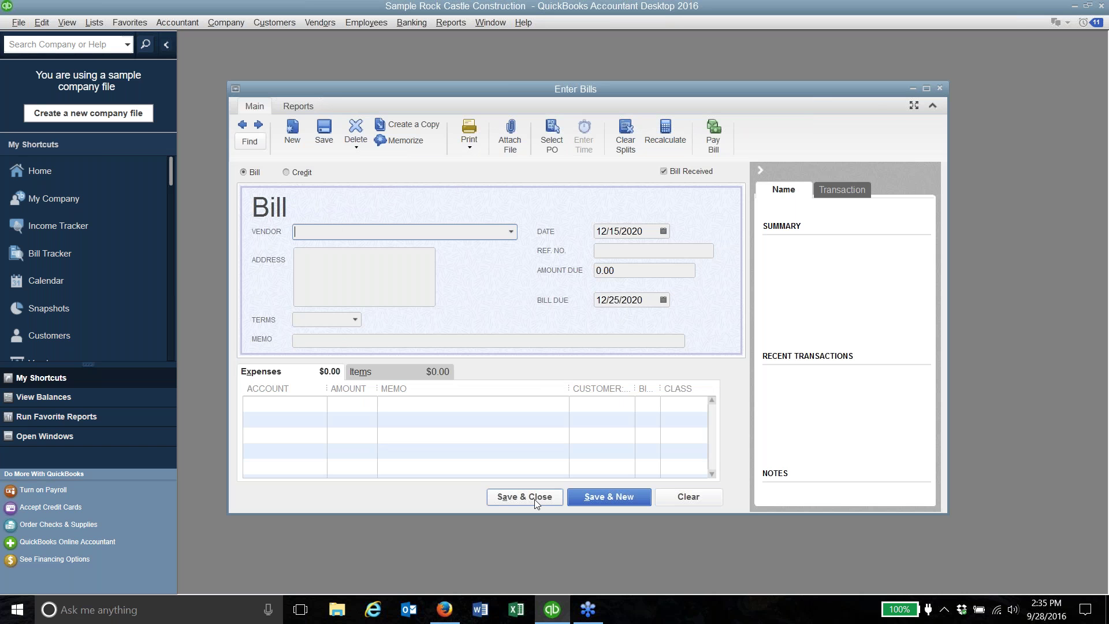
click(940, 89)
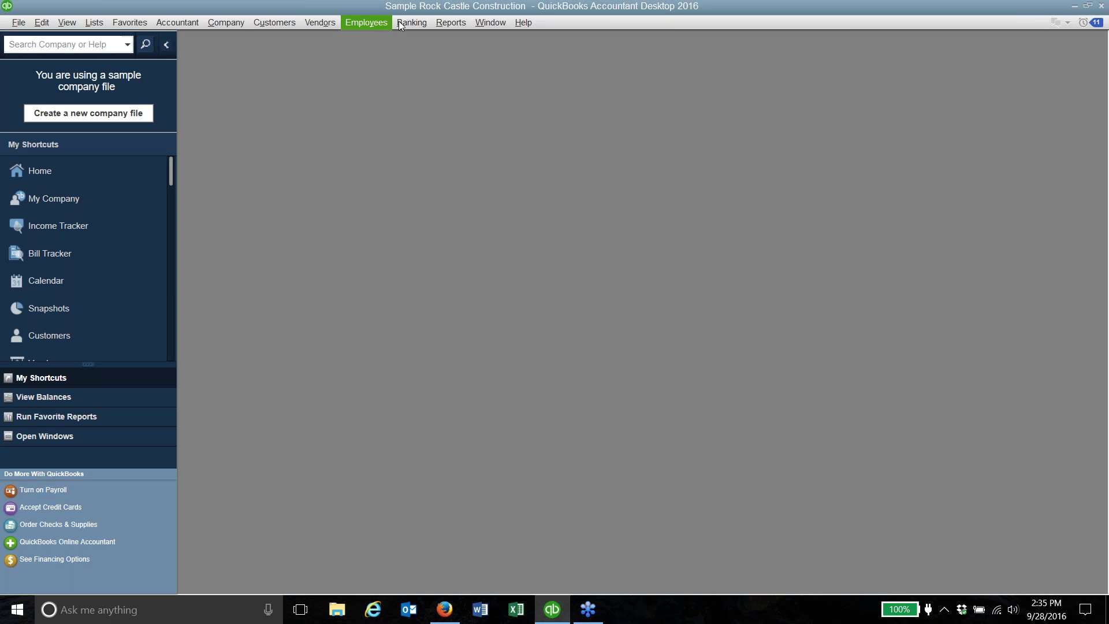
click(420, 25)
click(433, 40)
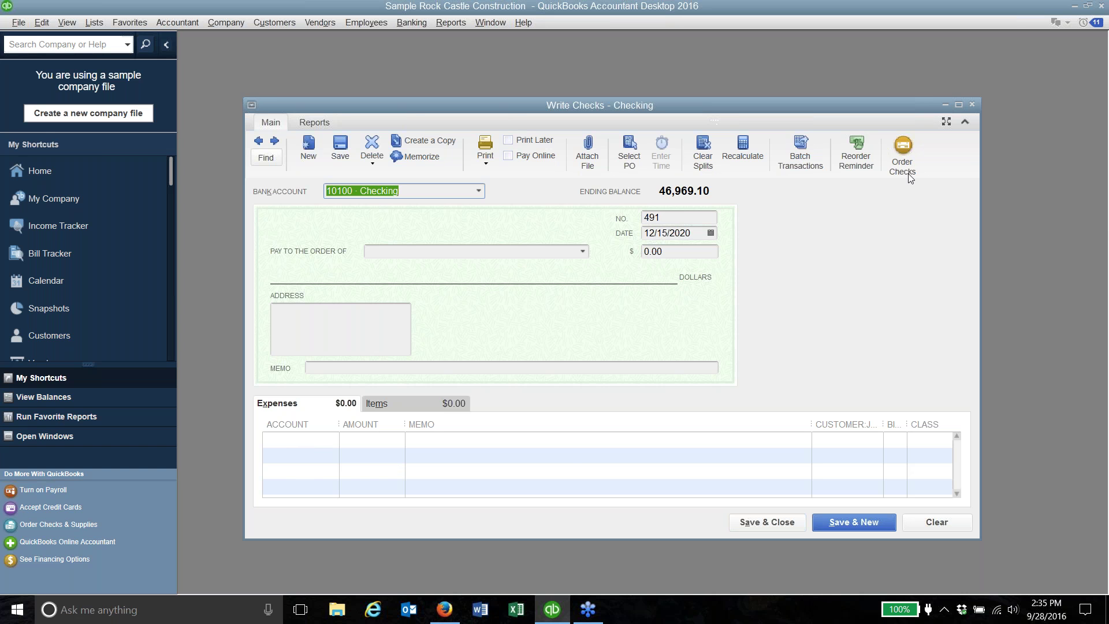
click(971, 104)
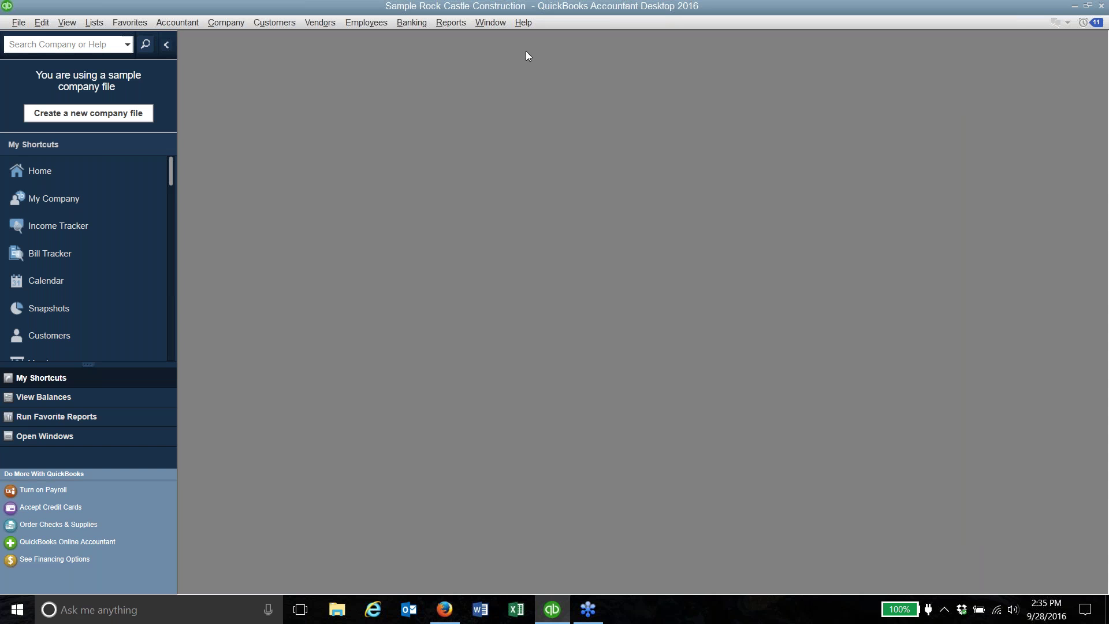
View the blank customer invoice form and close it without entering anything.
click(233, 25)
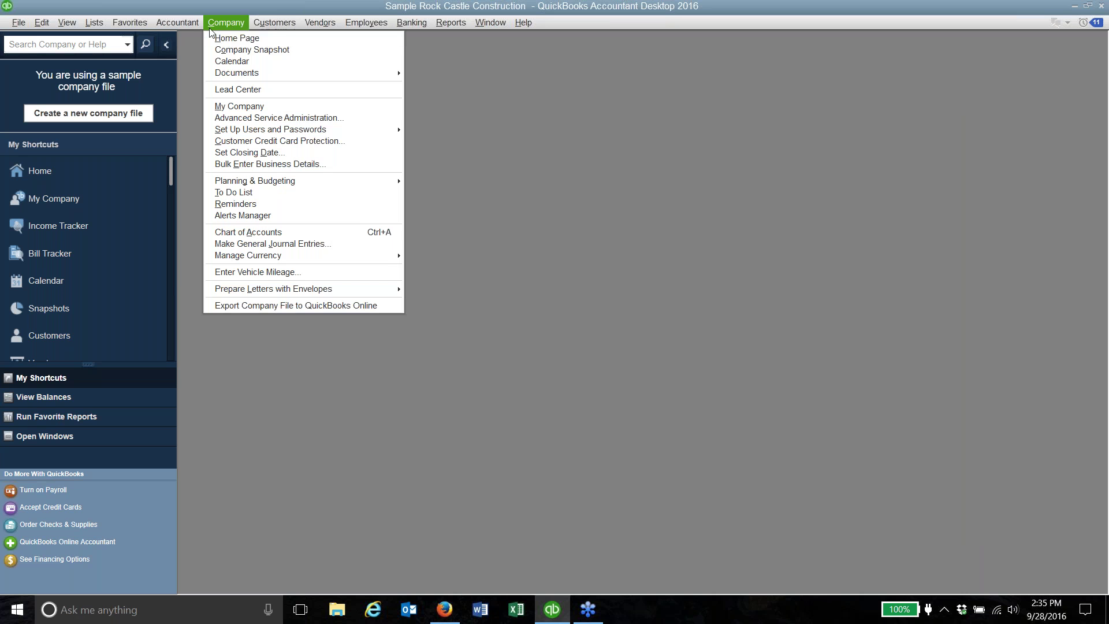
click(191, 23)
click(228, 23)
mouse_move(265, 24)
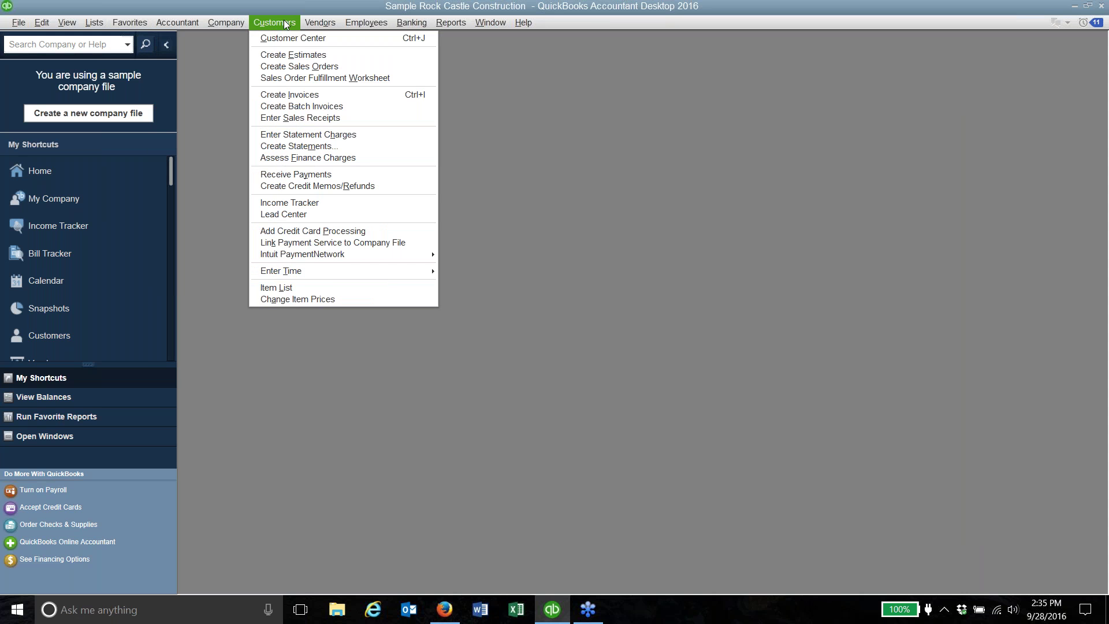
click(297, 97)
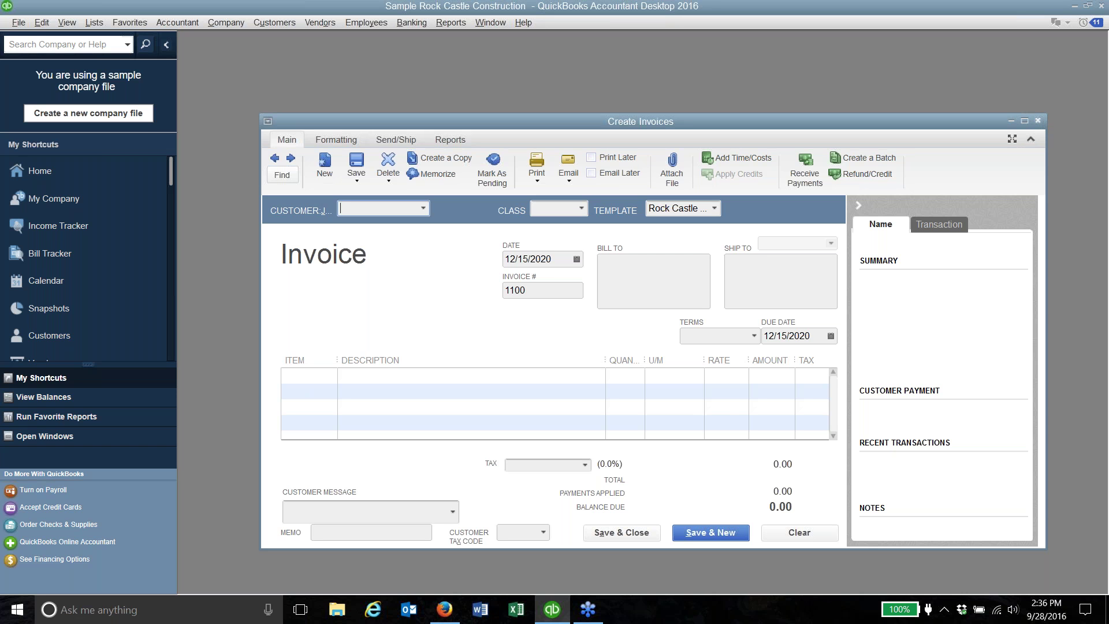
click(1039, 121)
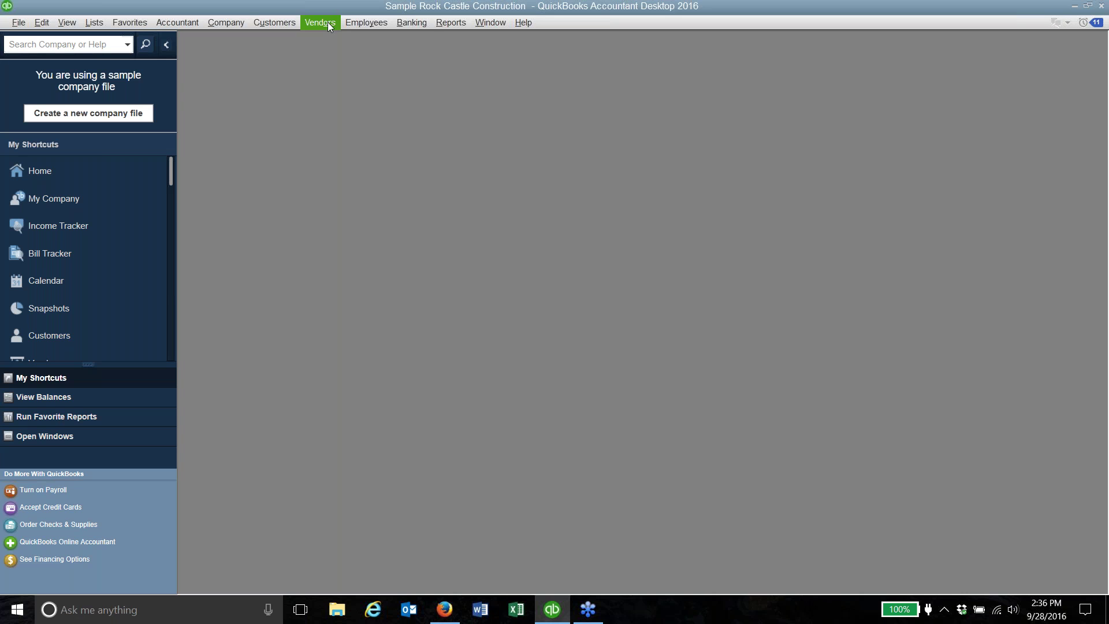
Start a new invoice and choose the second main customer in the customer list.
click(272, 23)
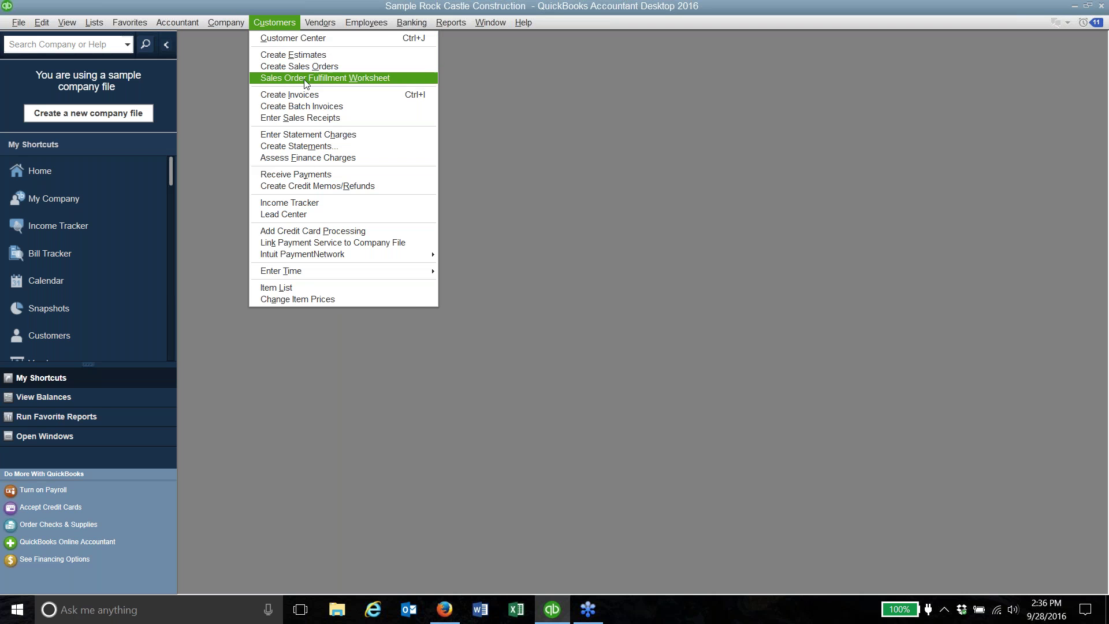
click(309, 95)
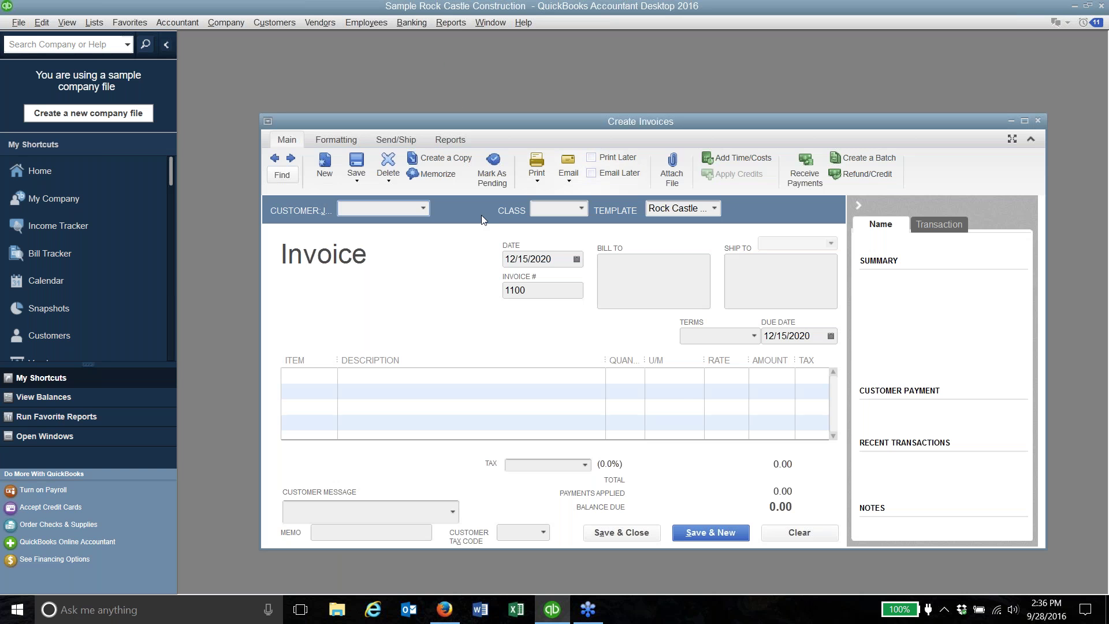
click(424, 208)
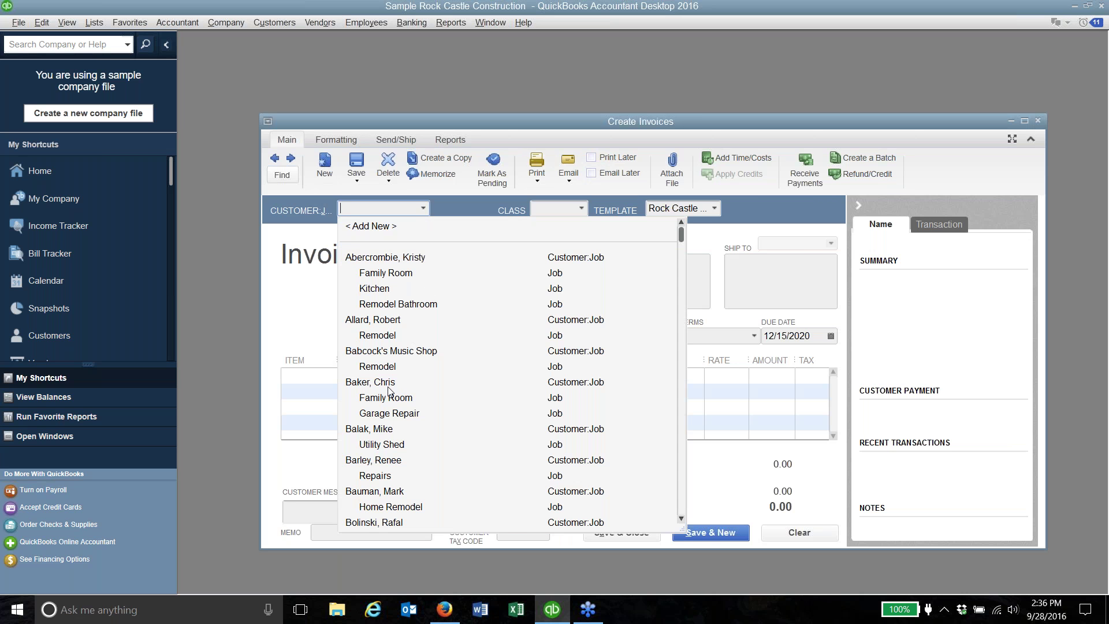
click(376, 321)
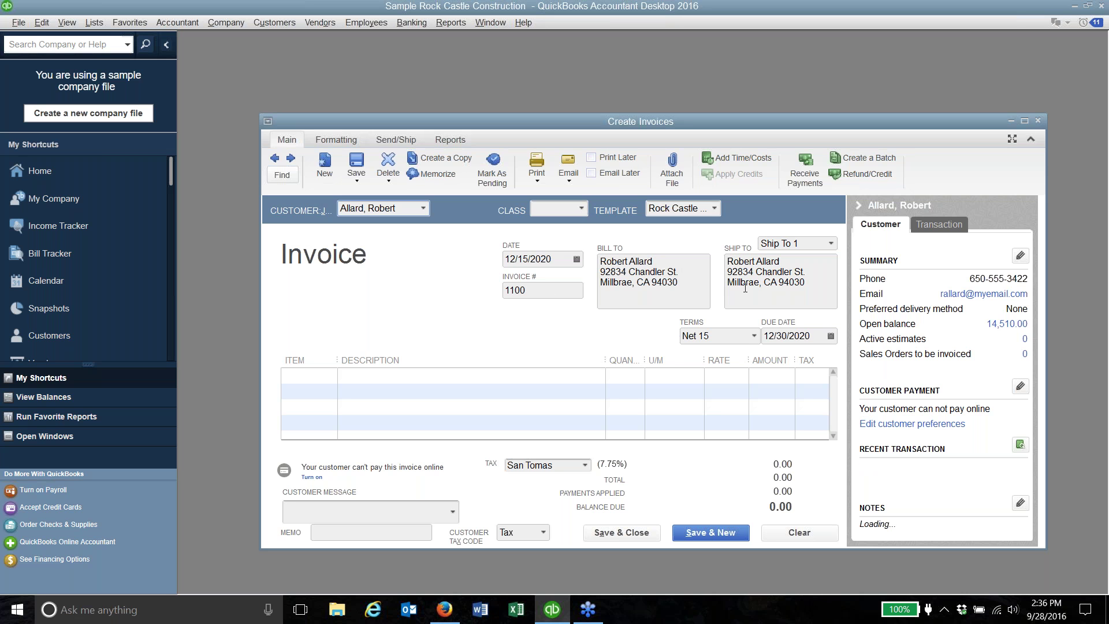
Examine the payment terms and item choices on the invoice, and close it without recording the transaction.
click(755, 337)
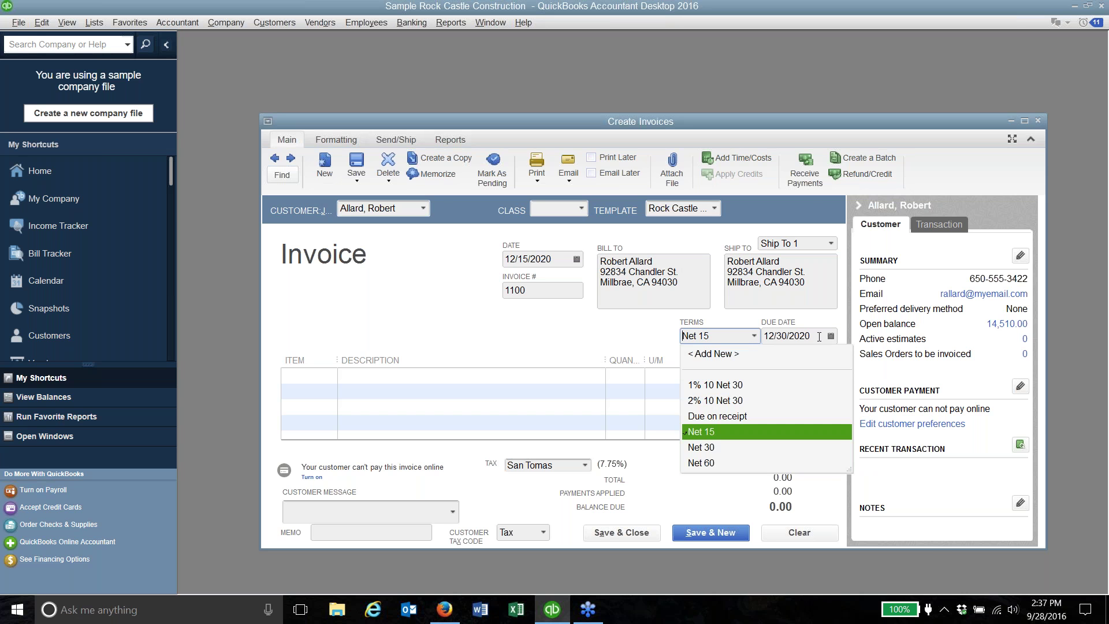
click(323, 376)
click(331, 376)
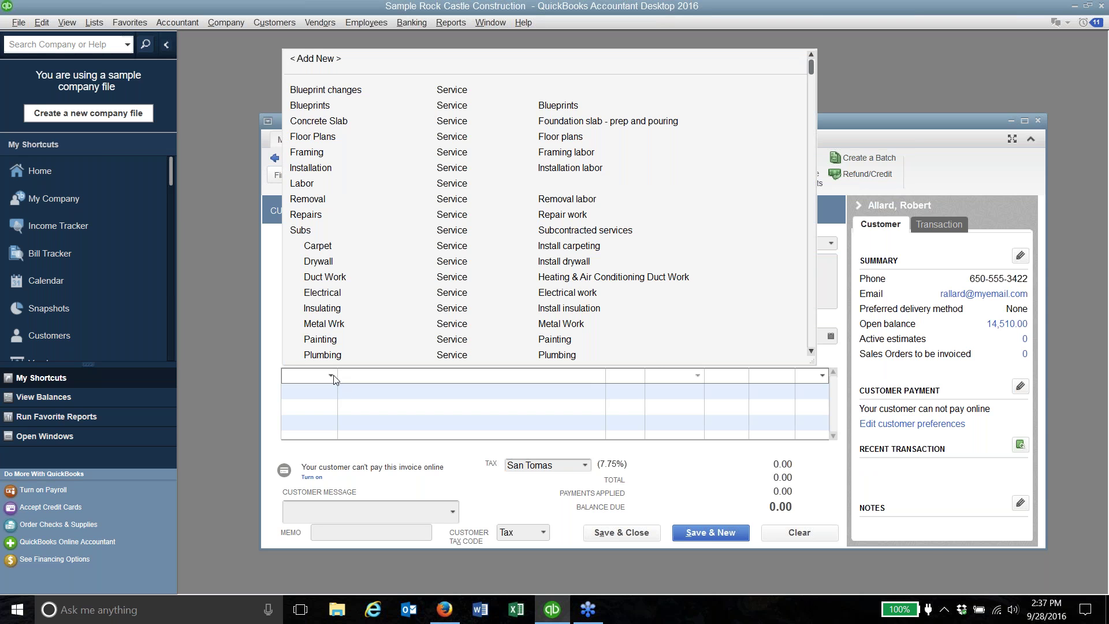
click(269, 352)
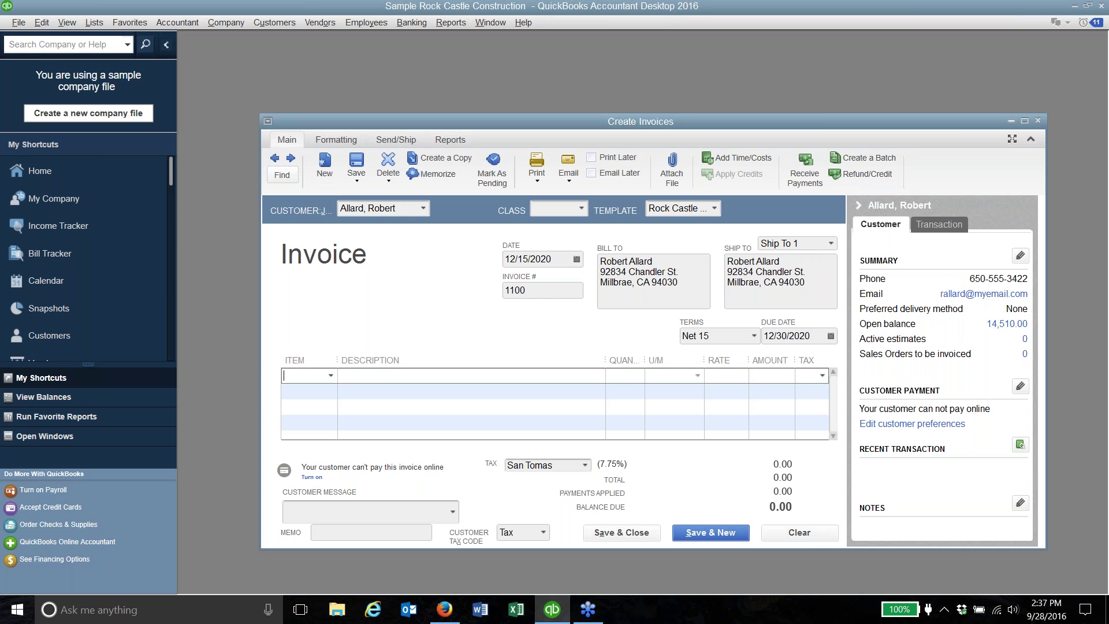
click(1038, 121)
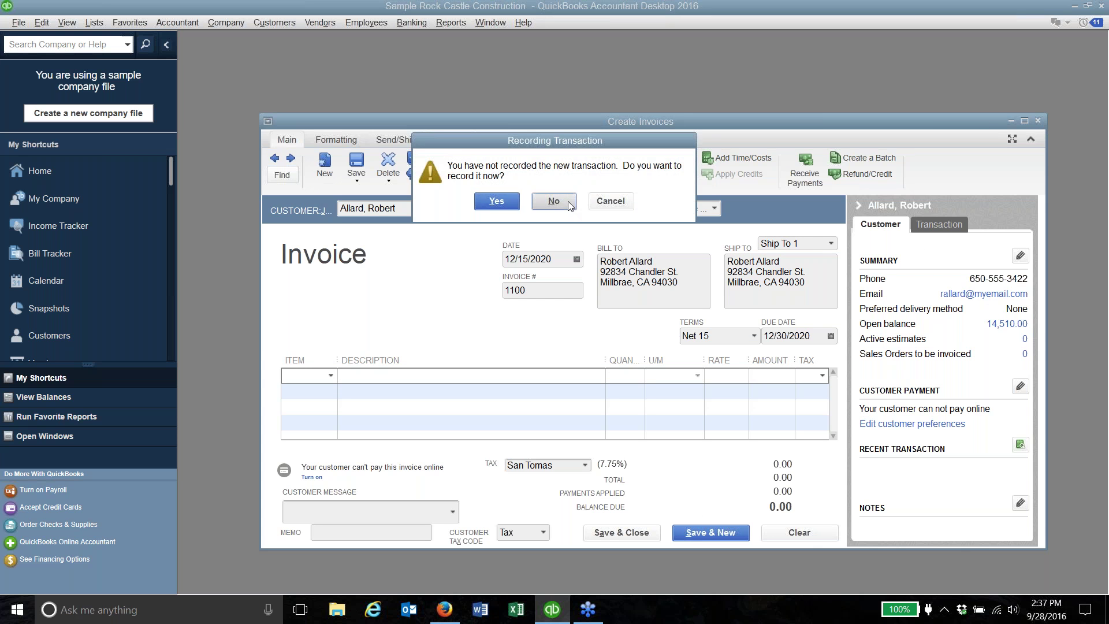
click(567, 201)
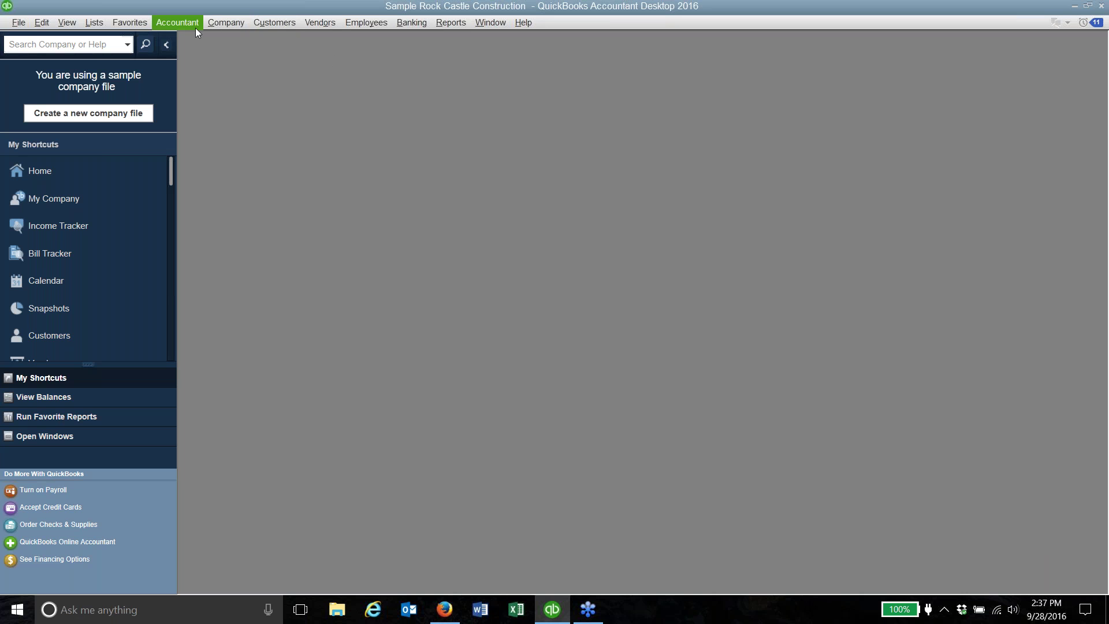
Examine the vendor and payment terms choices on a blank bill, and close the form.
click(313, 26)
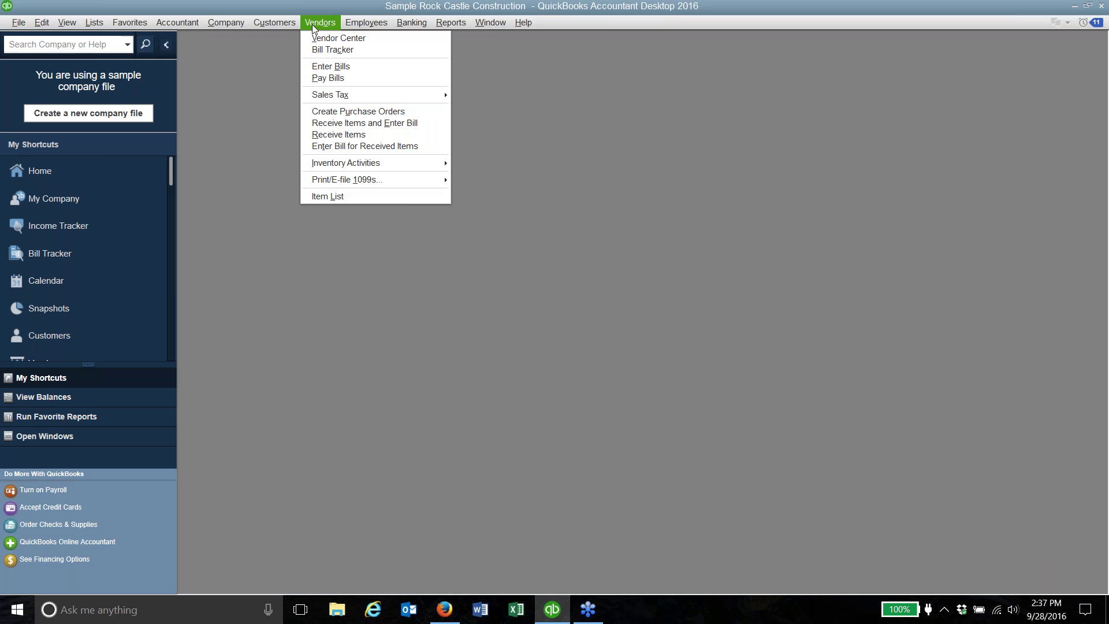
click(336, 67)
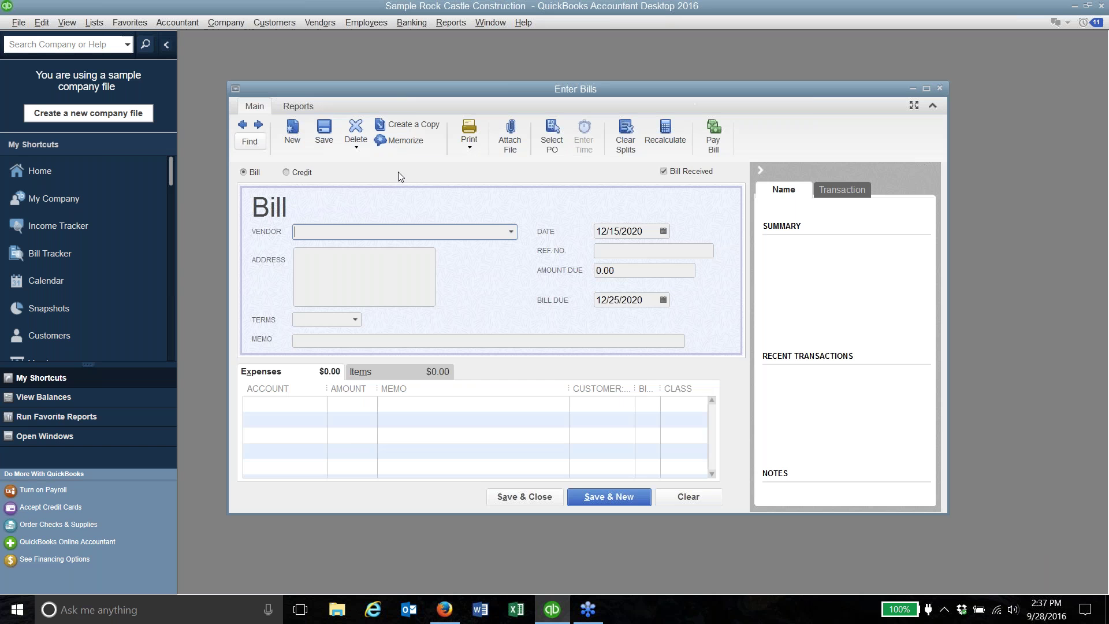
click(512, 234)
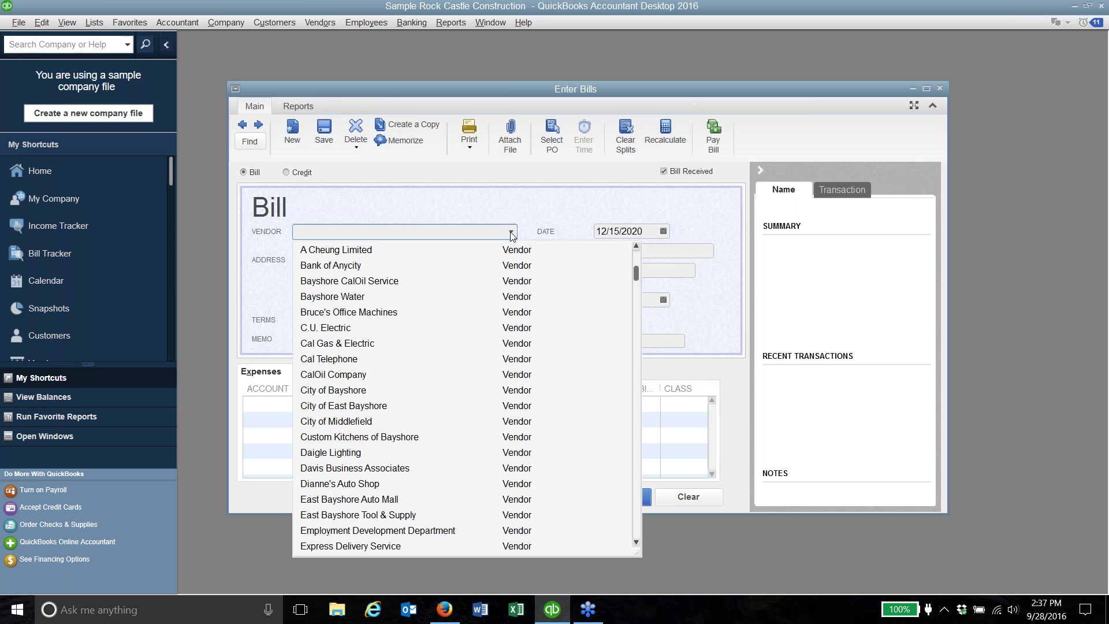
click(512, 232)
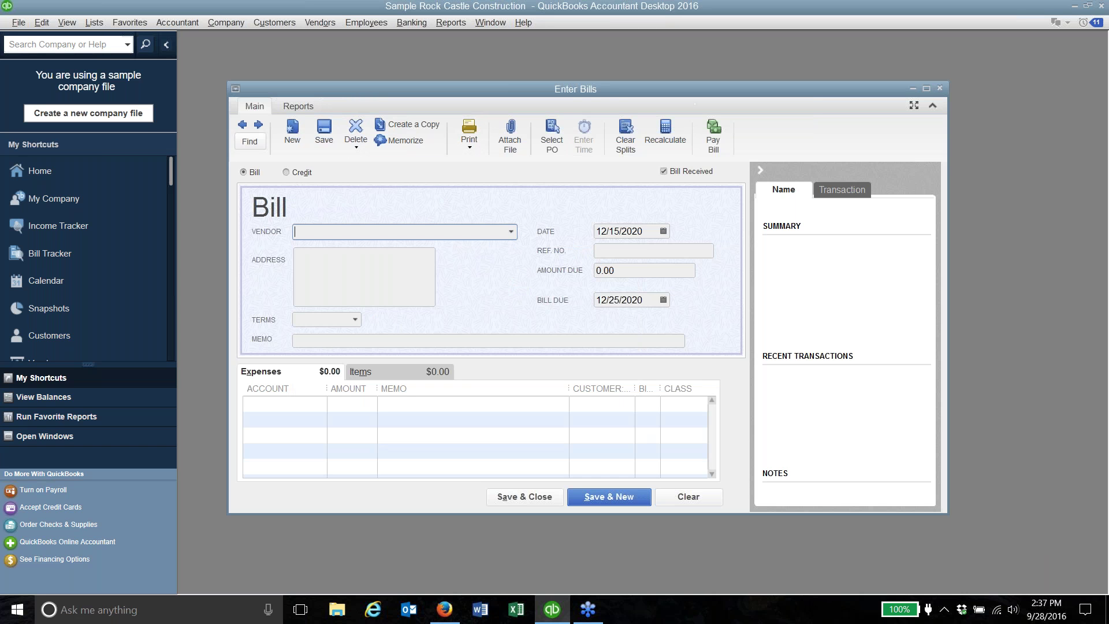
click(356, 321)
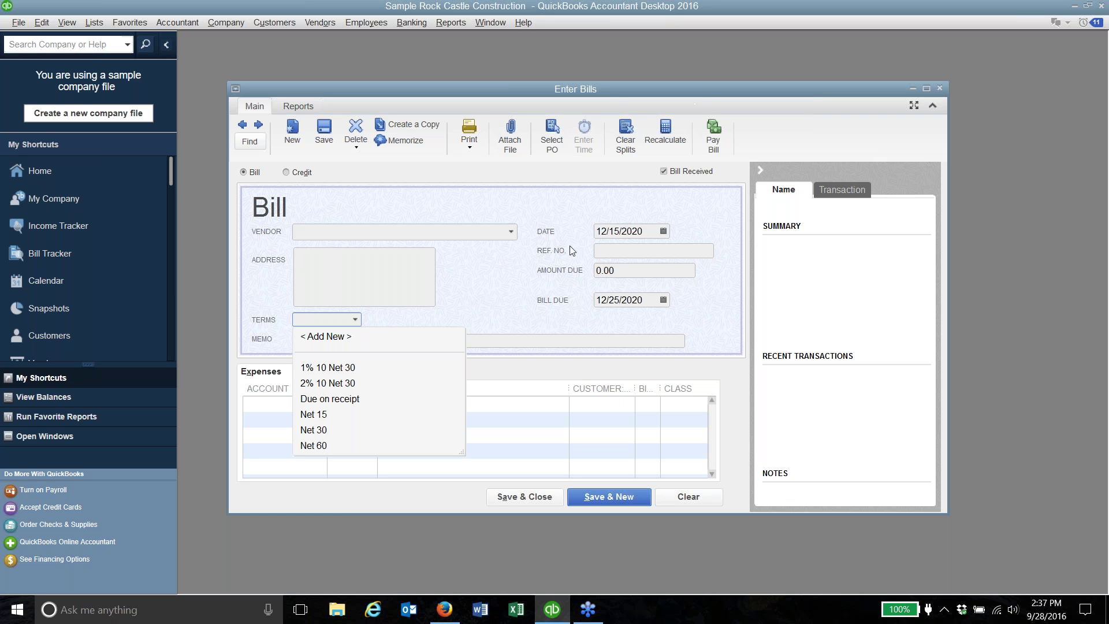
click(940, 87)
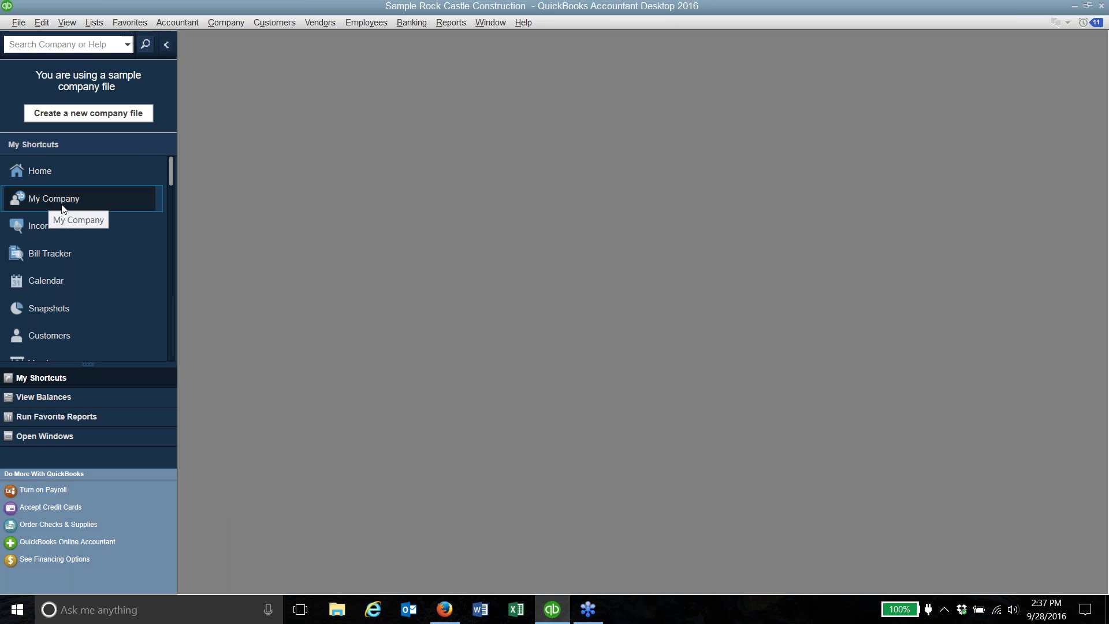
View the customer transactions in the Income Tracker and close it.
click(50, 225)
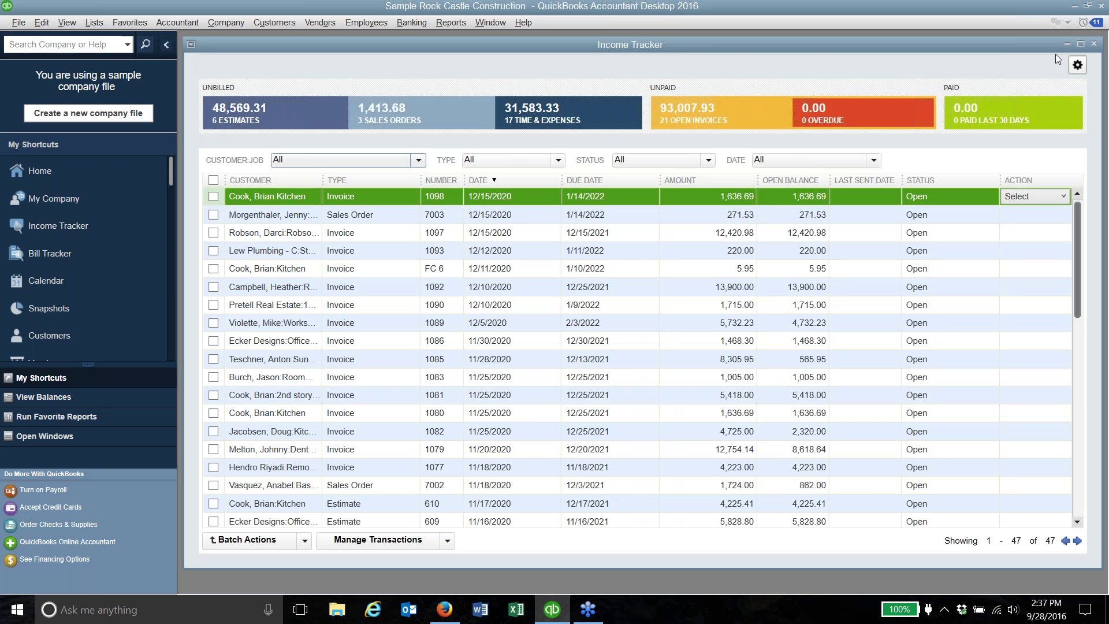
drag(1055, 46, 1022, 44)
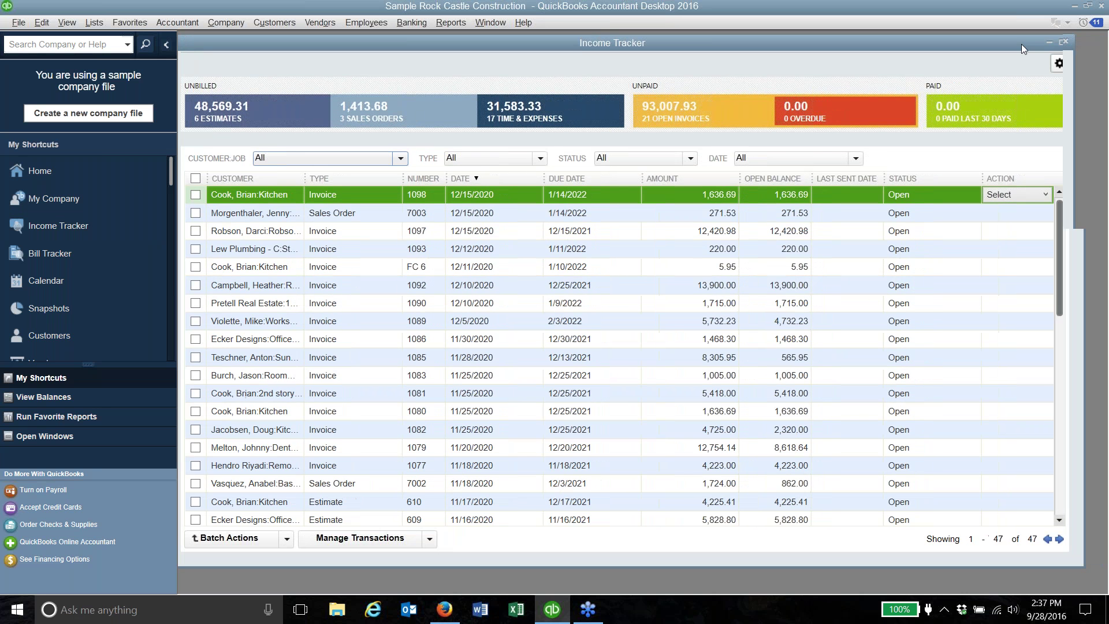
click(1036, 43)
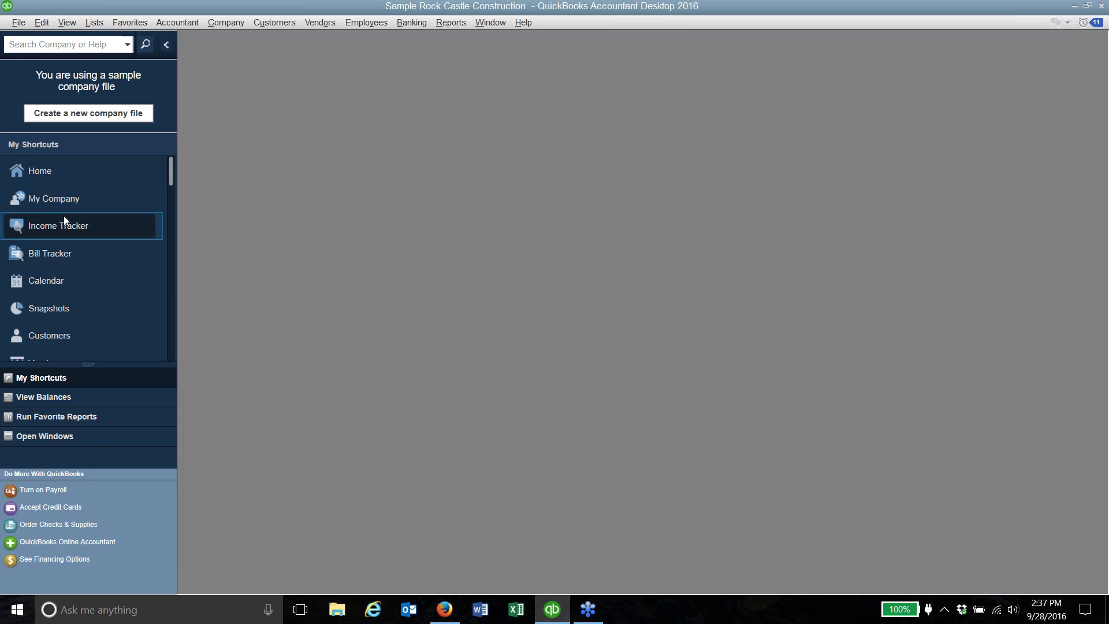
Switch the icon bar layout to Top Icon Bar.
click(19, 23)
mouse_move(67, 27)
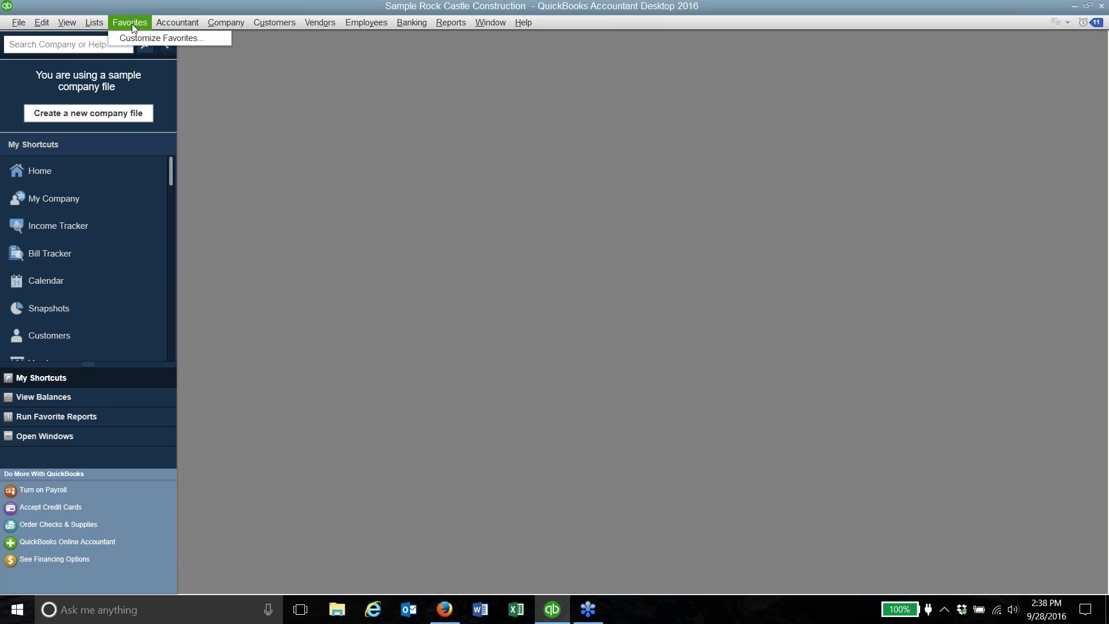
mouse_move(171, 26)
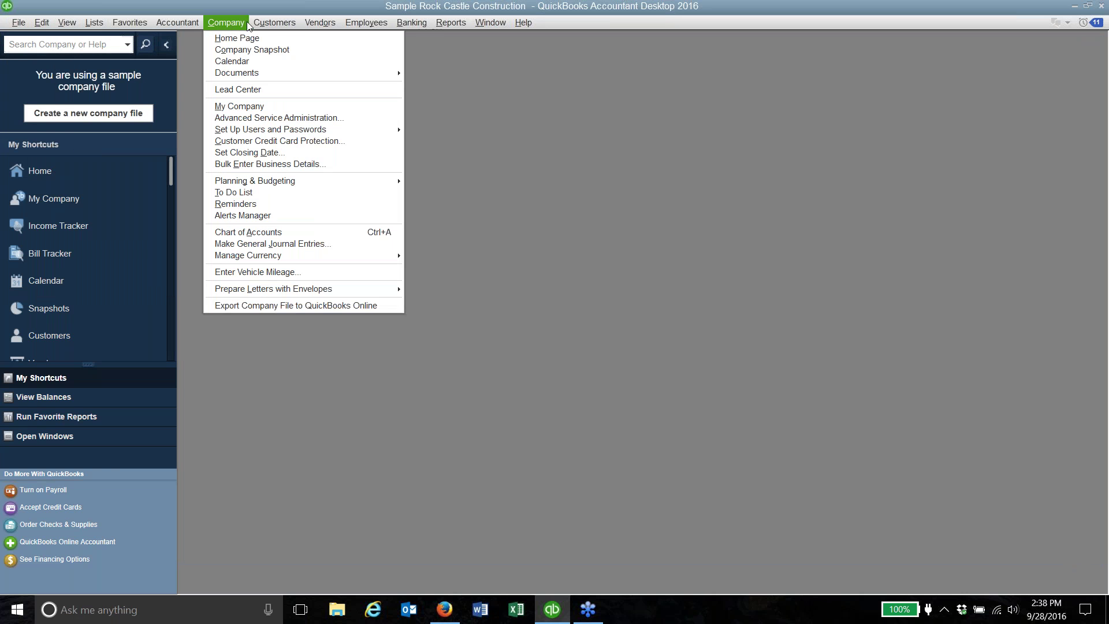
mouse_move(326, 25)
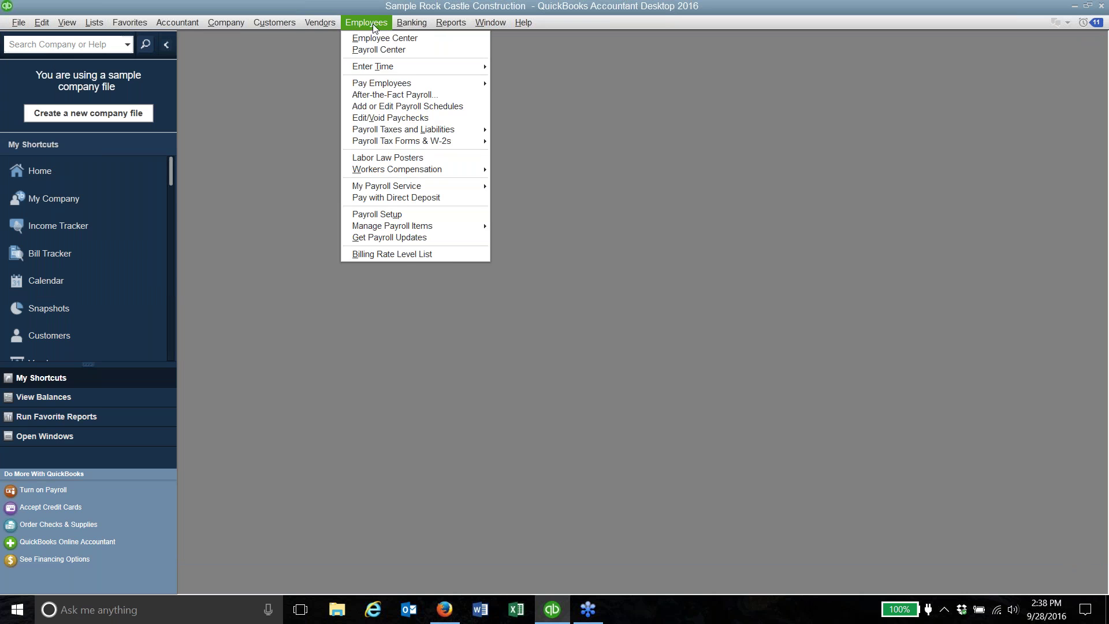
mouse_move(455, 23)
mouse_move(519, 23)
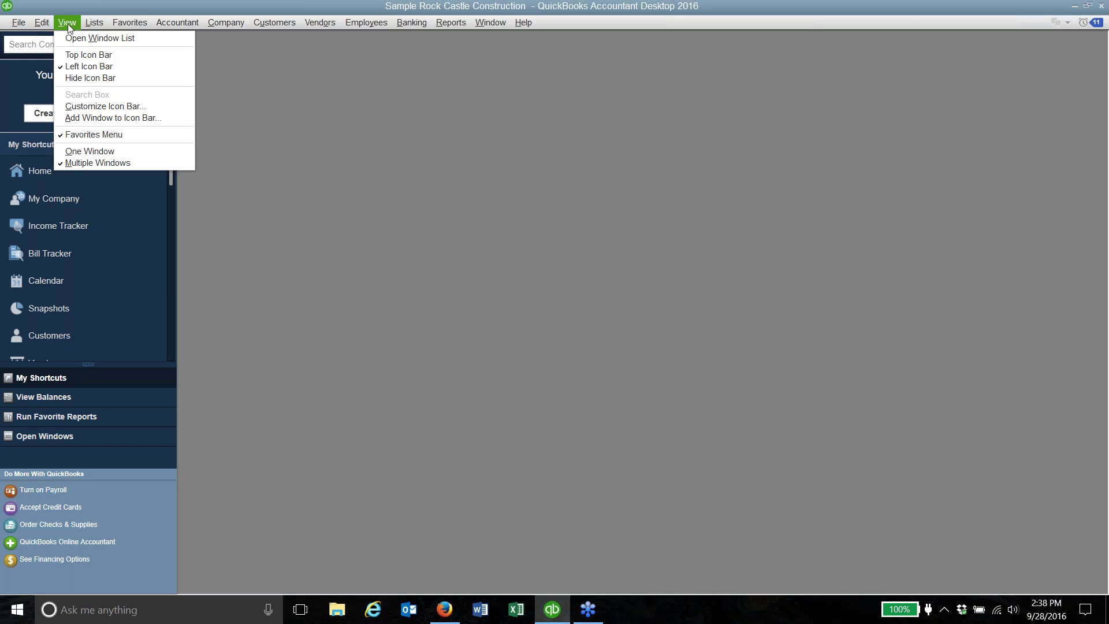
click(72, 56)
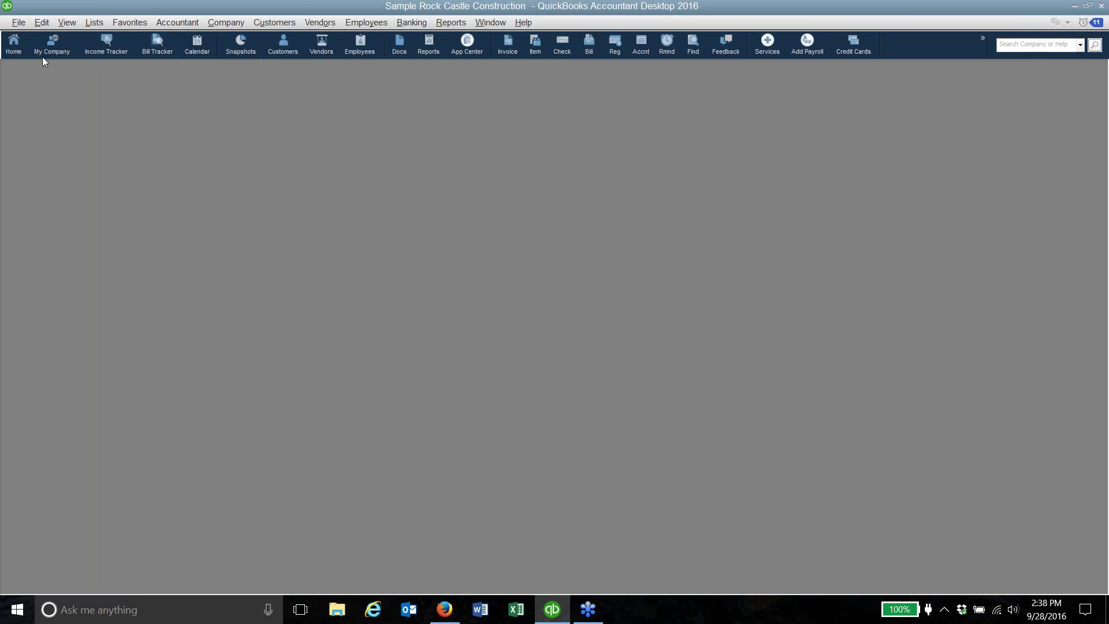
View the first listed Utility Shed job in the Customer Center, and close the center.
click(282, 51)
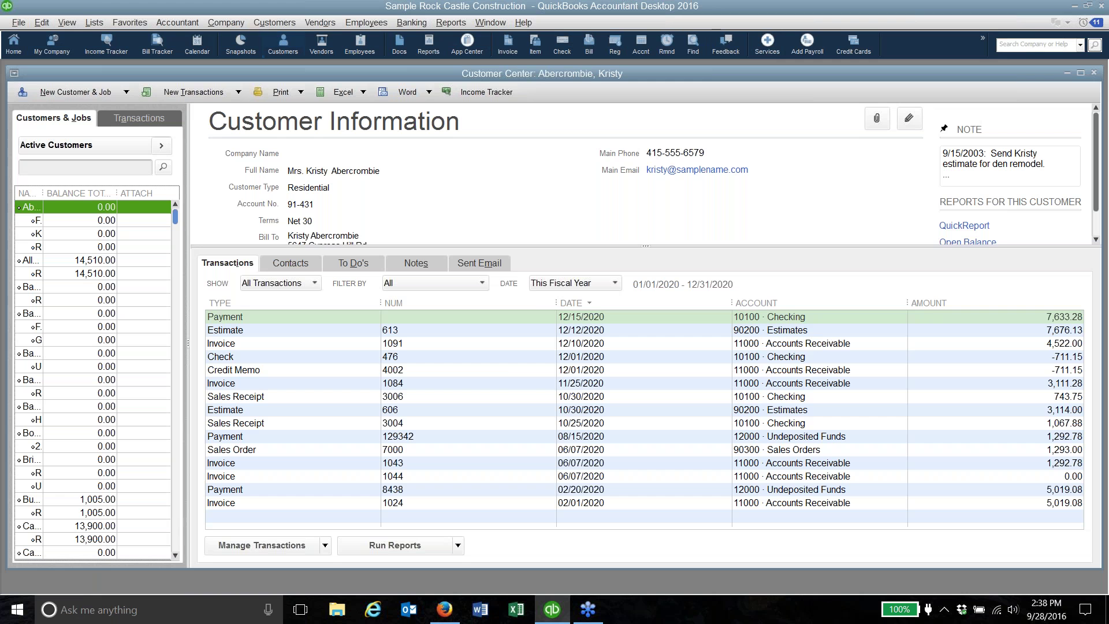
click(58, 366)
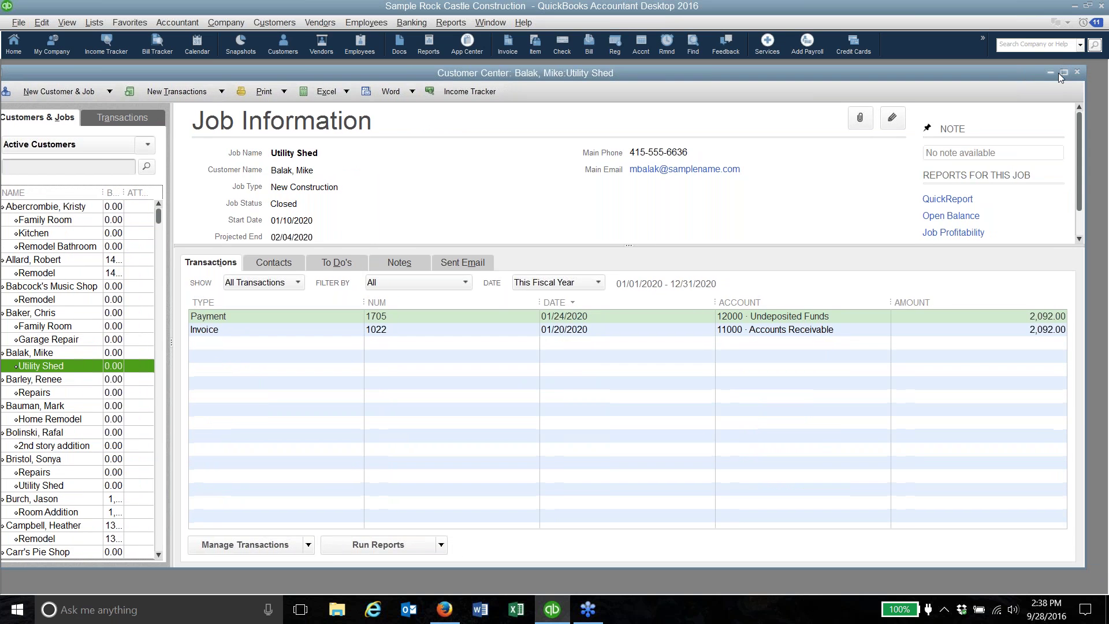
click(1088, 73)
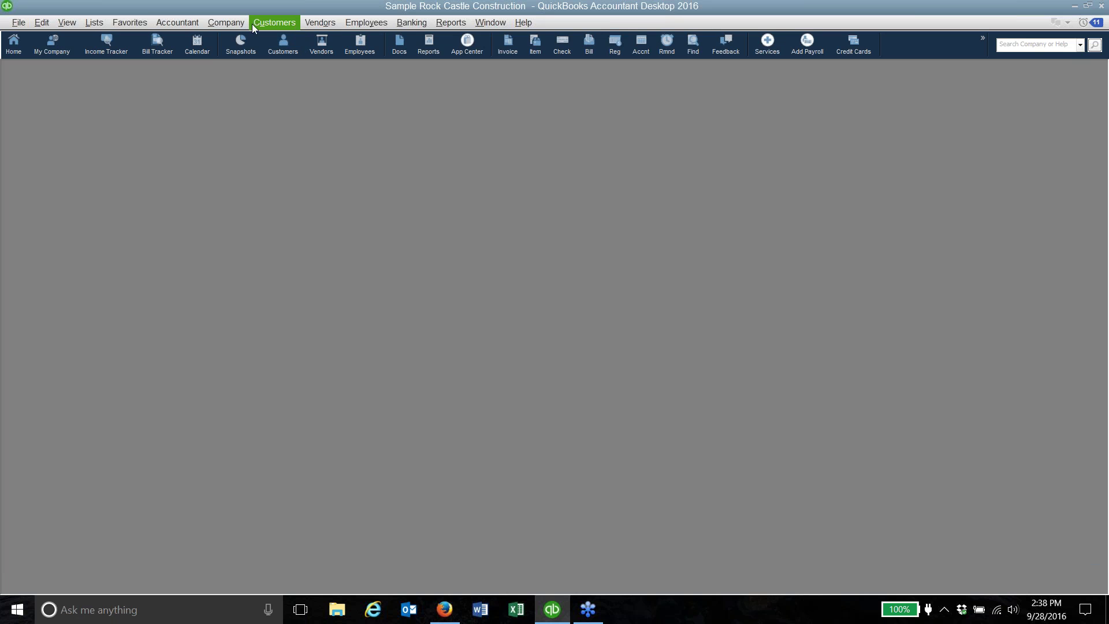
Hide the search box and the Favorites menu, and review the remaining view options.
click(68, 23)
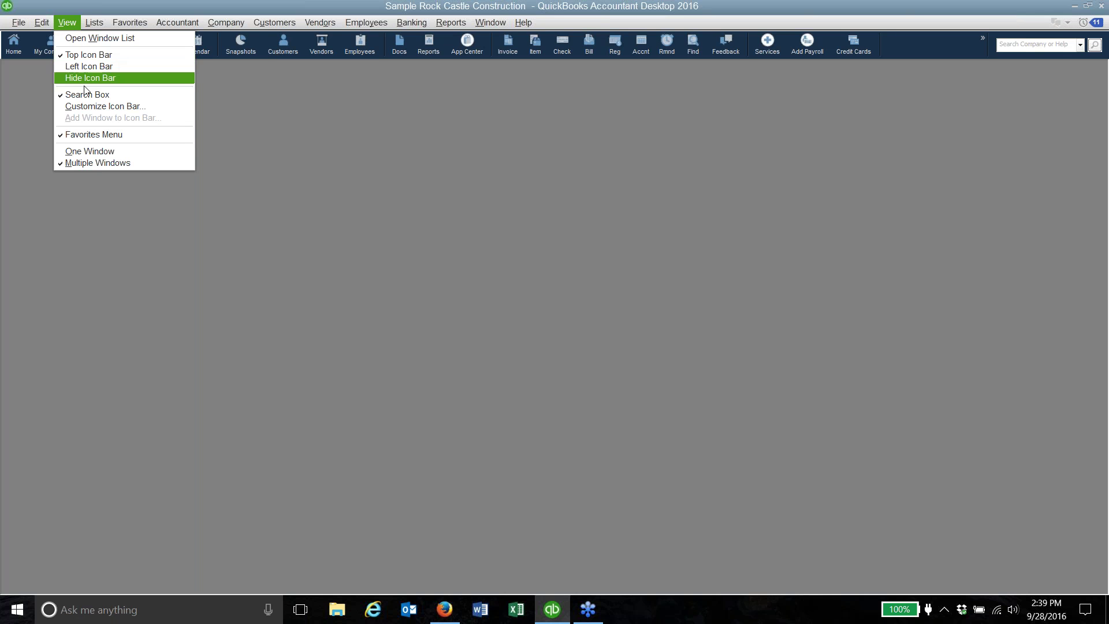
click(68, 95)
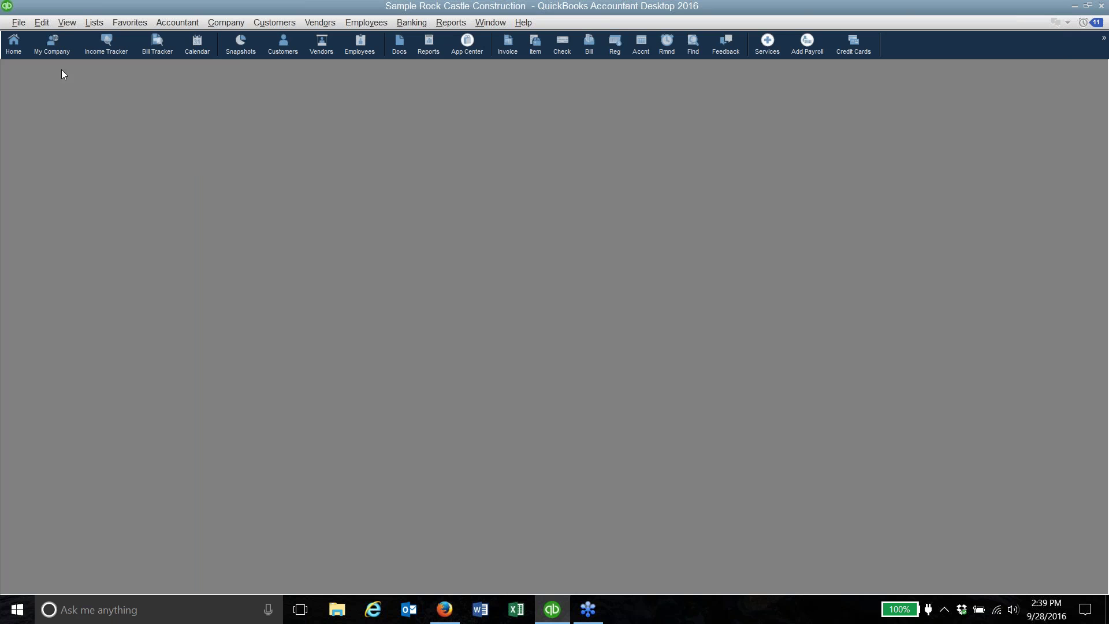
click(72, 24)
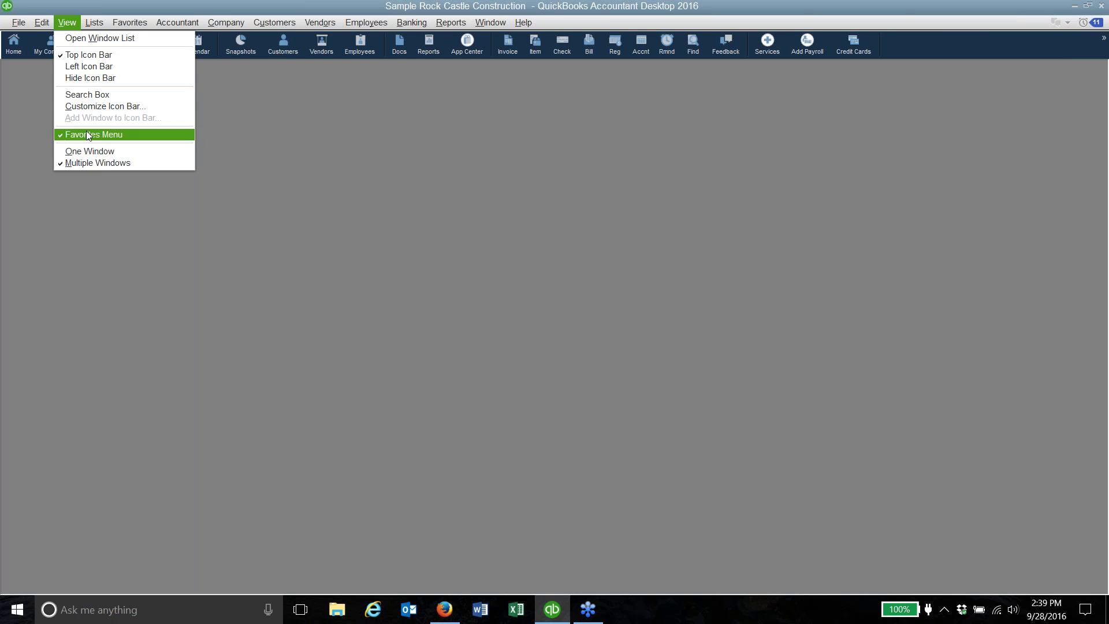
click(86, 134)
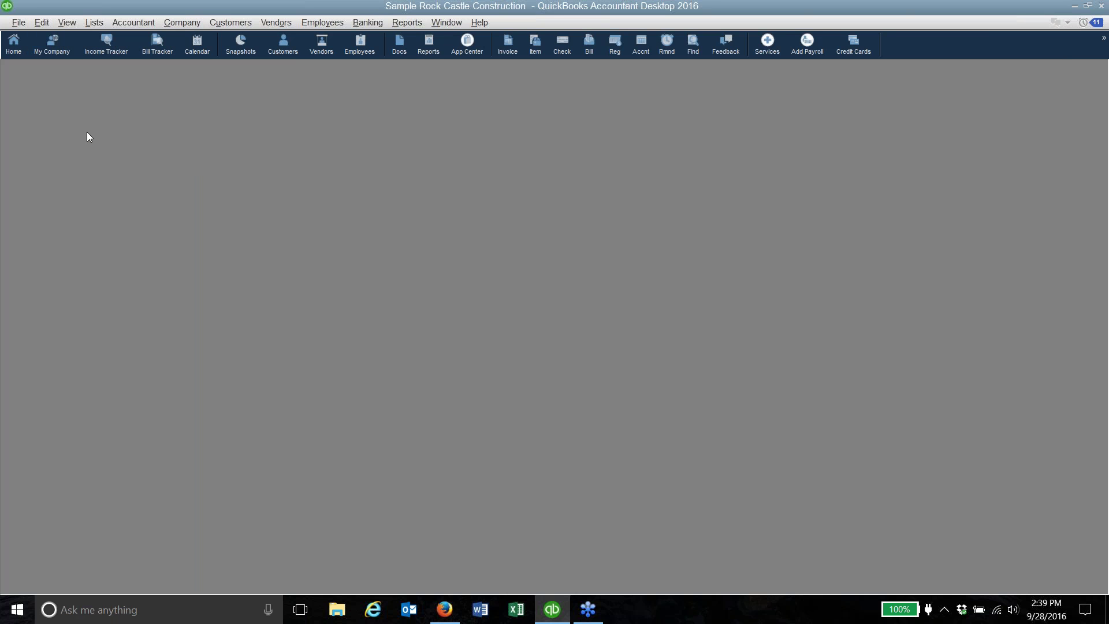
click(69, 24)
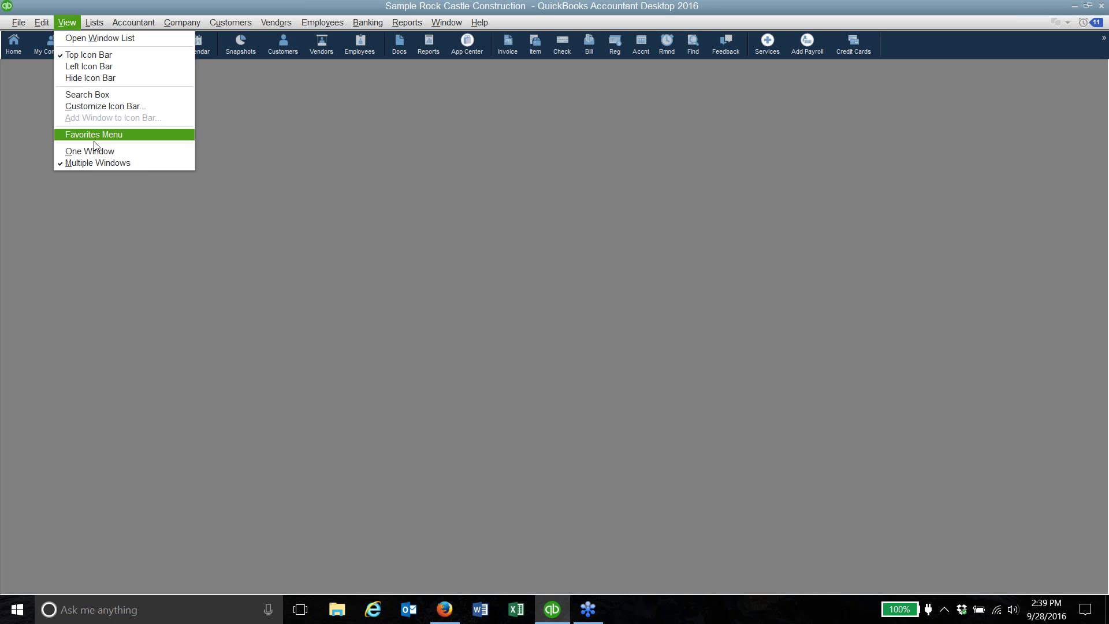
Open the Customer Center and a blank customer invoice form.
click(276, 49)
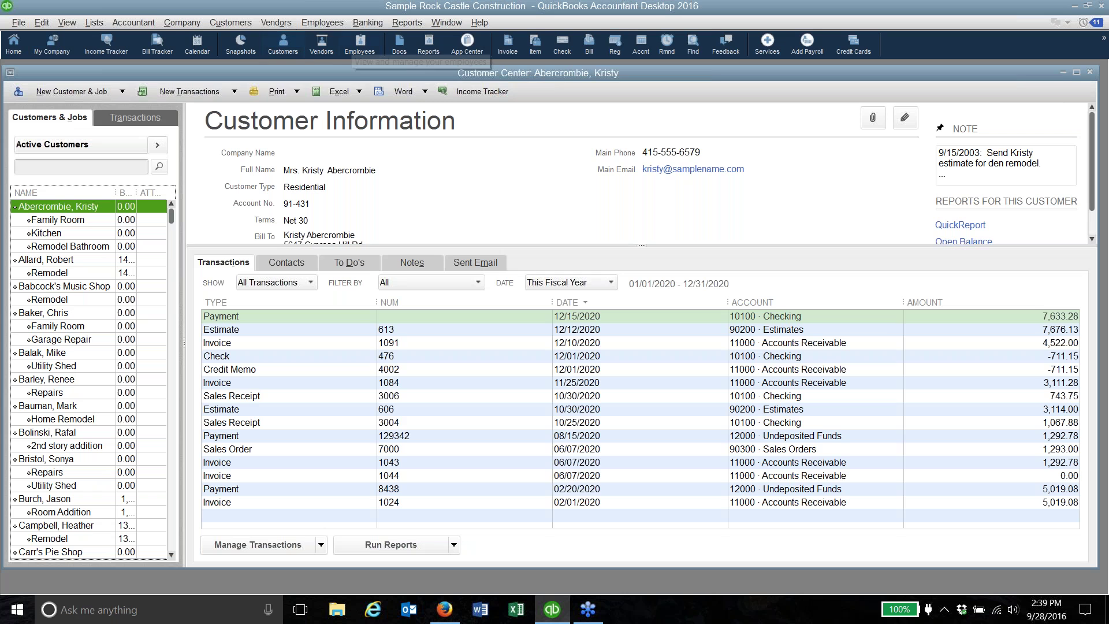
click(184, 24)
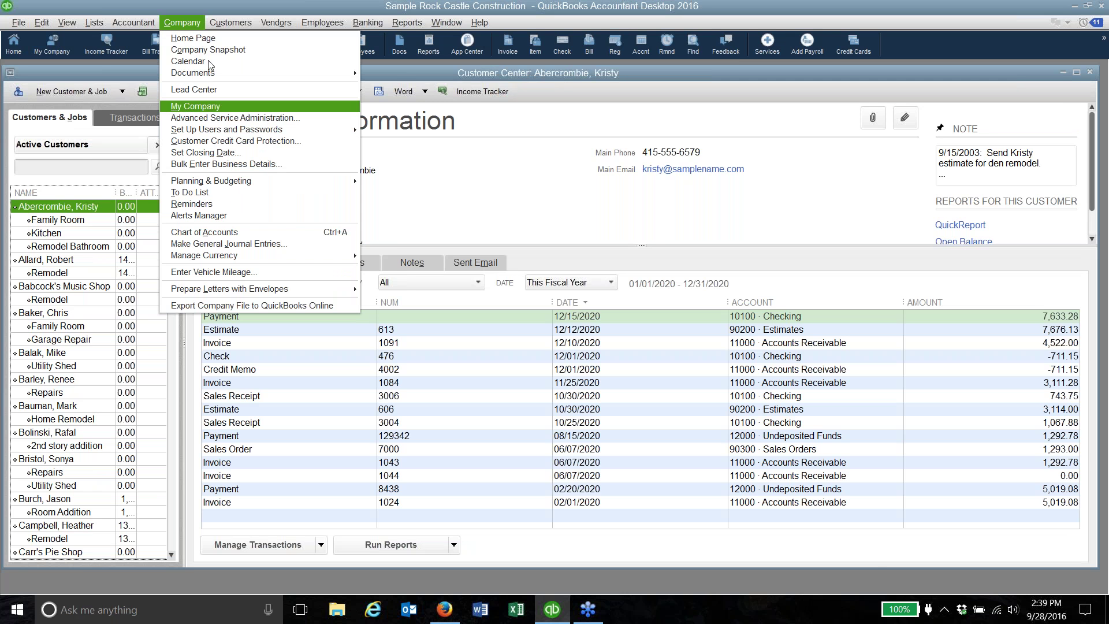
mouse_move(233, 27)
click(243, 89)
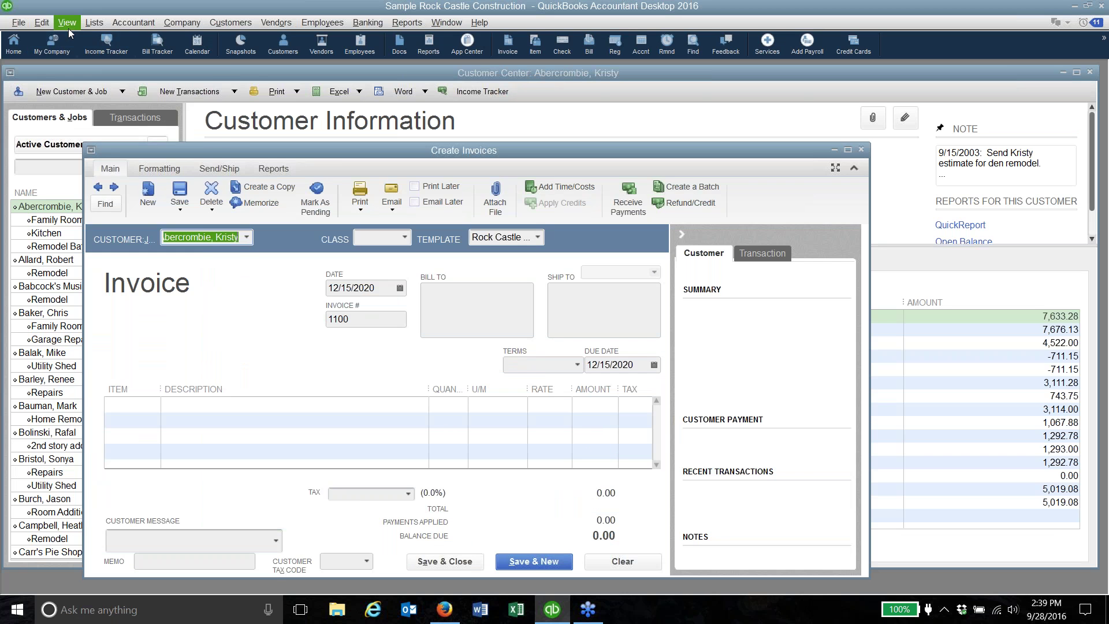
Switch to the One Window view, and expand the invoice form to full screen and back.
click(68, 26)
click(89, 168)
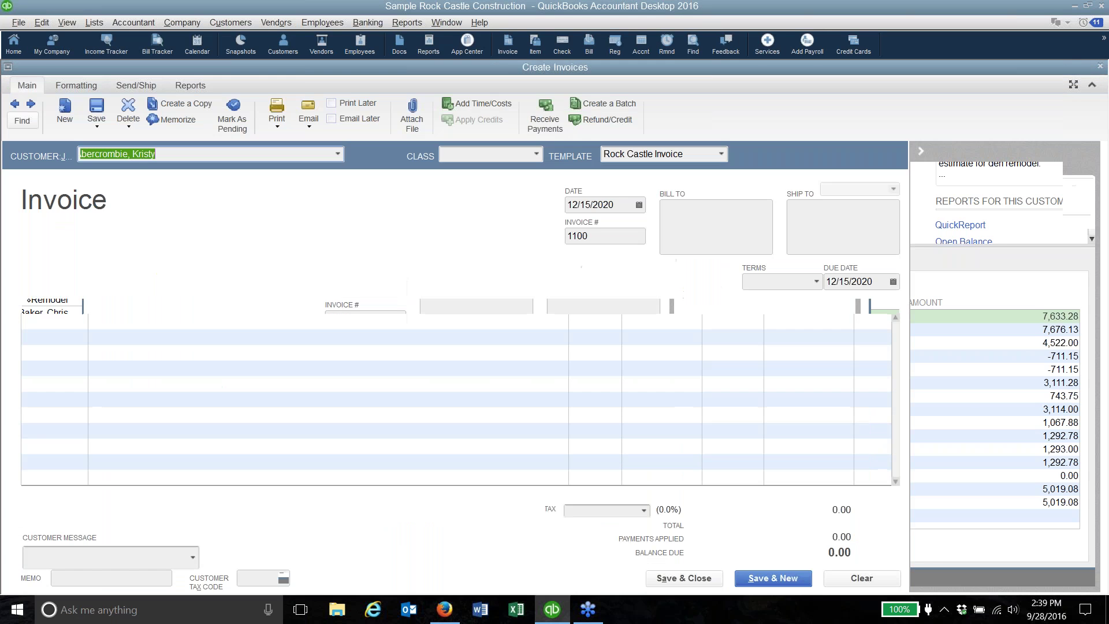
click(1073, 85)
click(1073, 41)
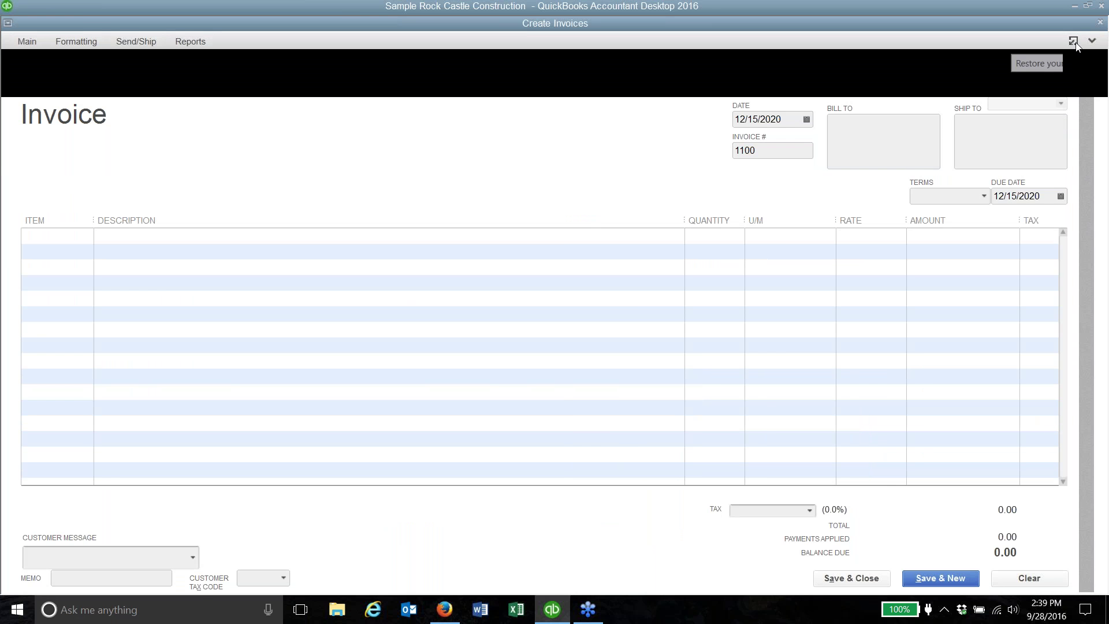
Switch back to the Multiple Windows view, and close the invoice without selecting an estimate or saving it.
click(41, 22)
mouse_move(96, 23)
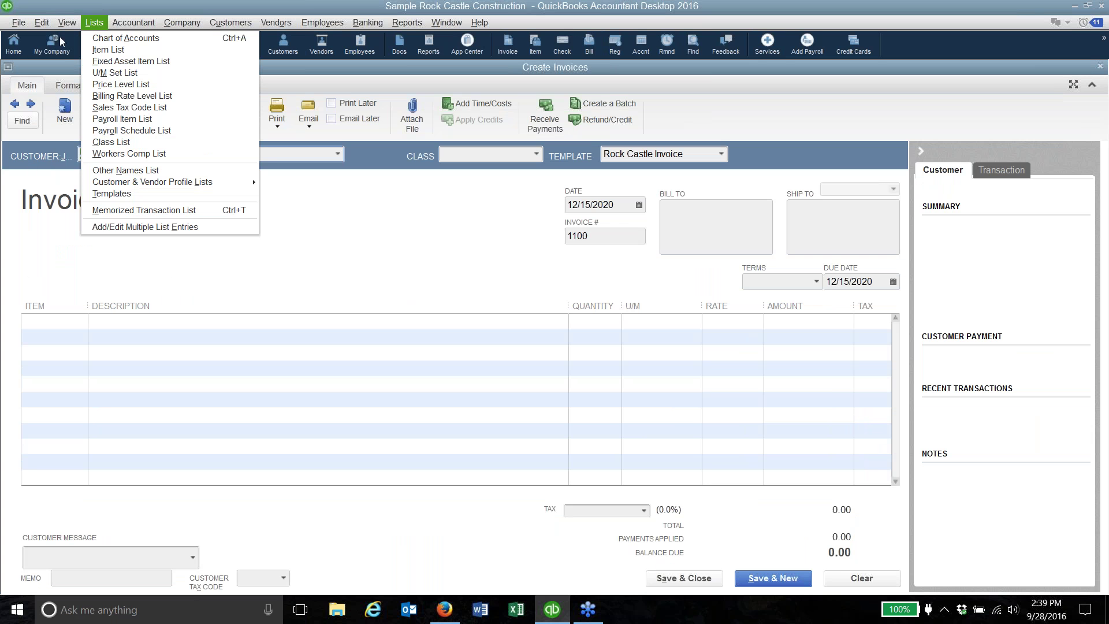
click(98, 180)
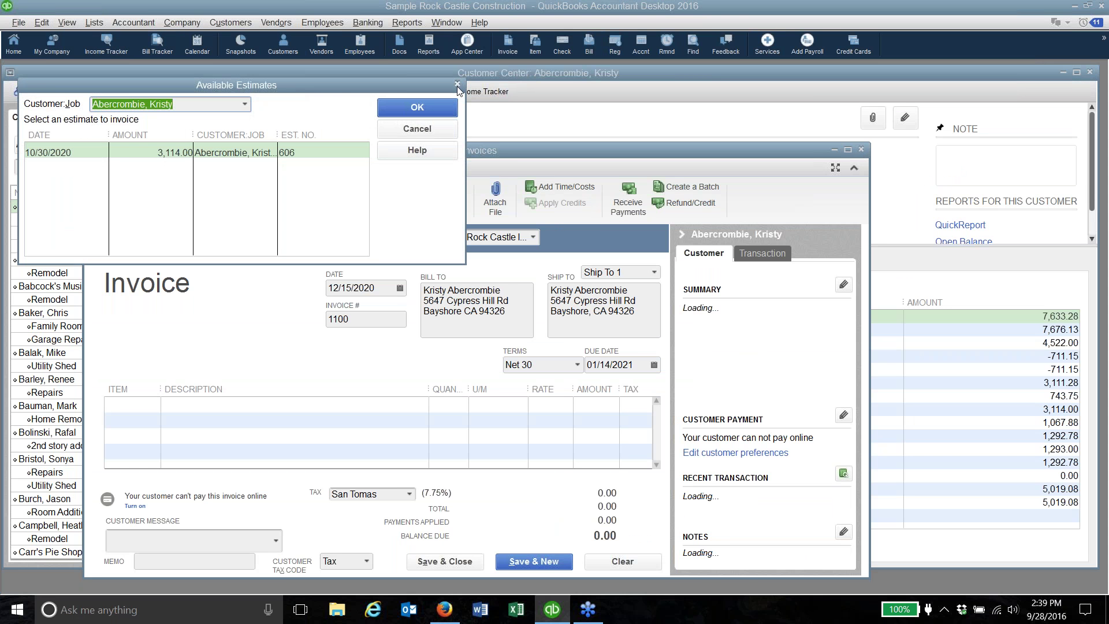
key(Escape)
key(Escape)
click(556, 192)
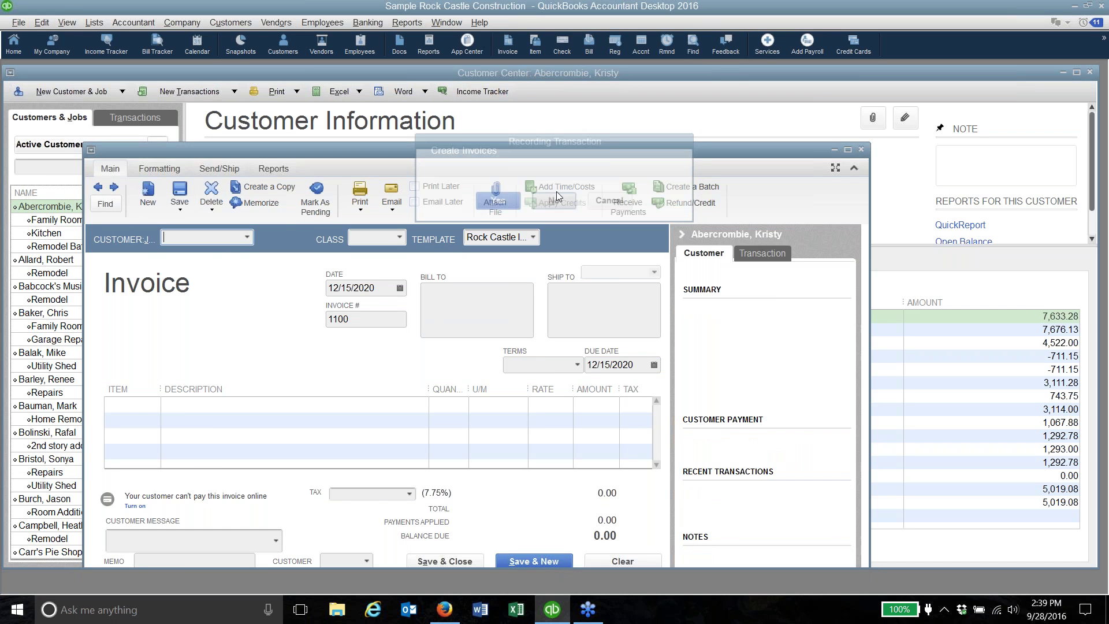
Delete Income Tracker from the icon bar content in the icon bar customization.
click(77, 24)
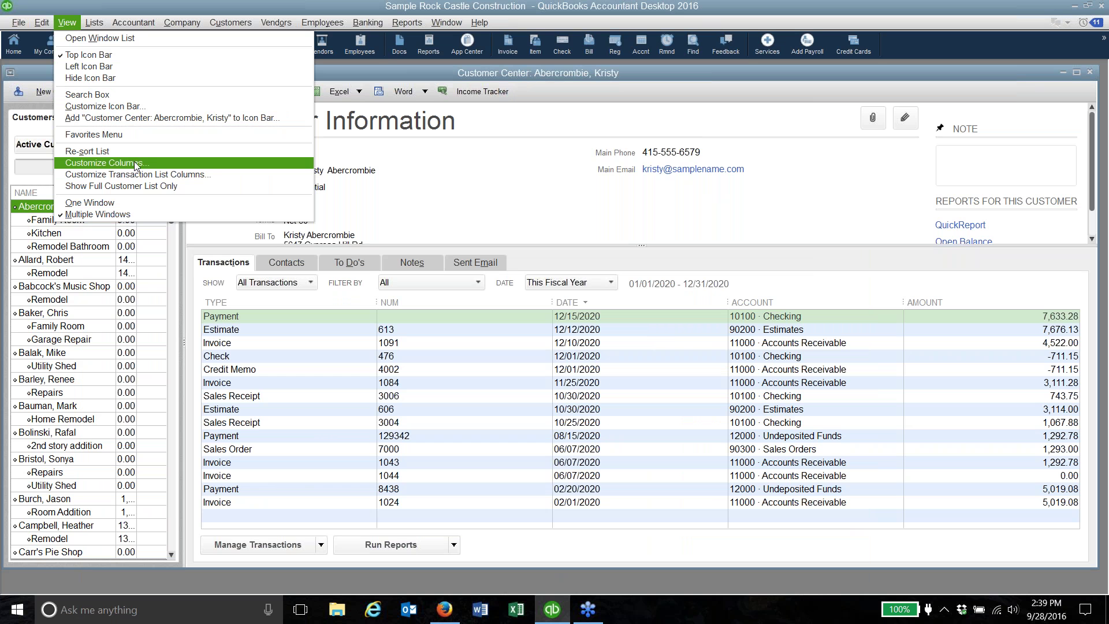
click(121, 107)
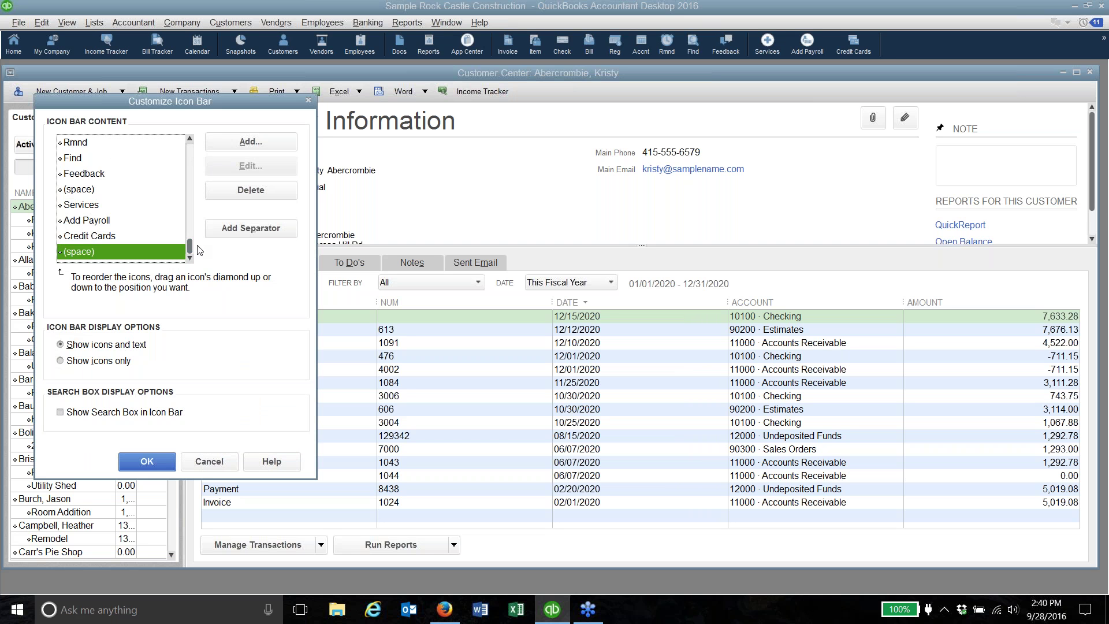
drag(190, 249, 186, 148)
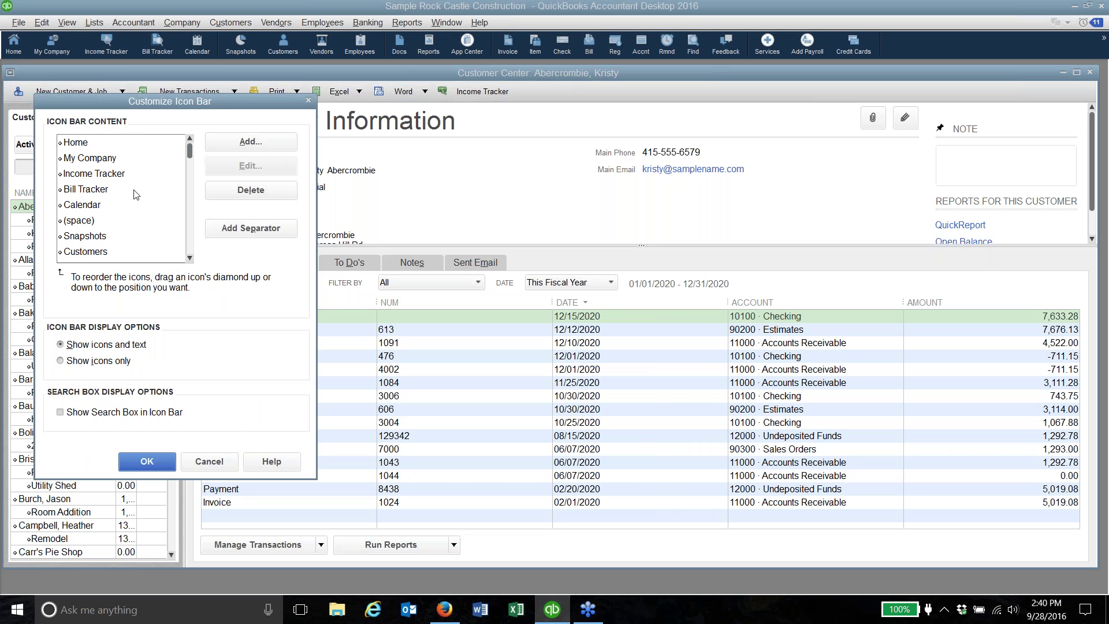
click(81, 175)
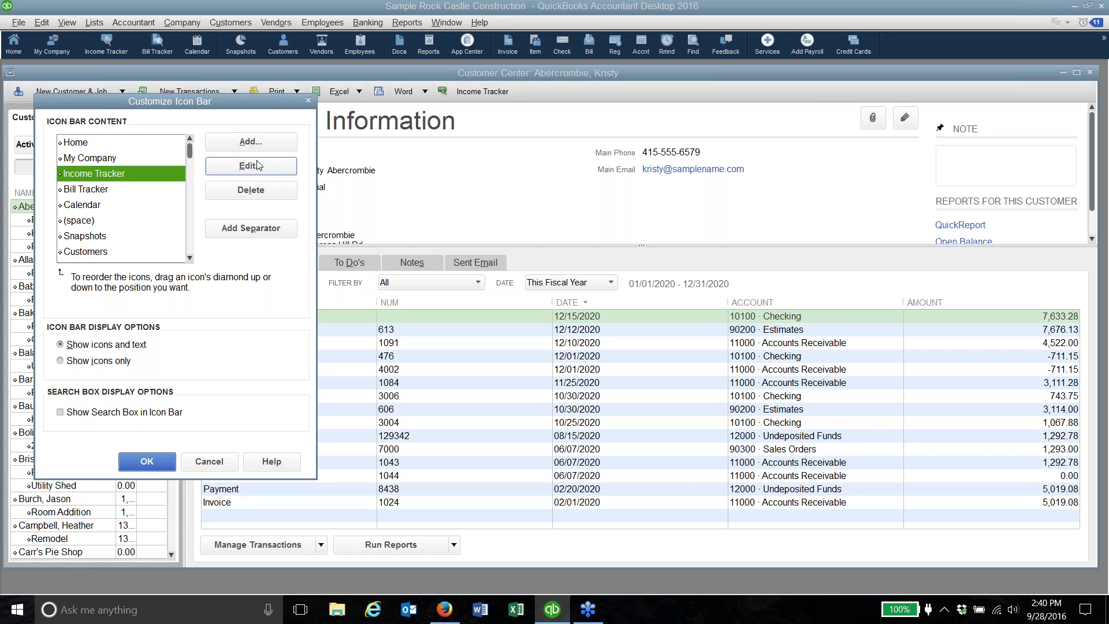
click(260, 191)
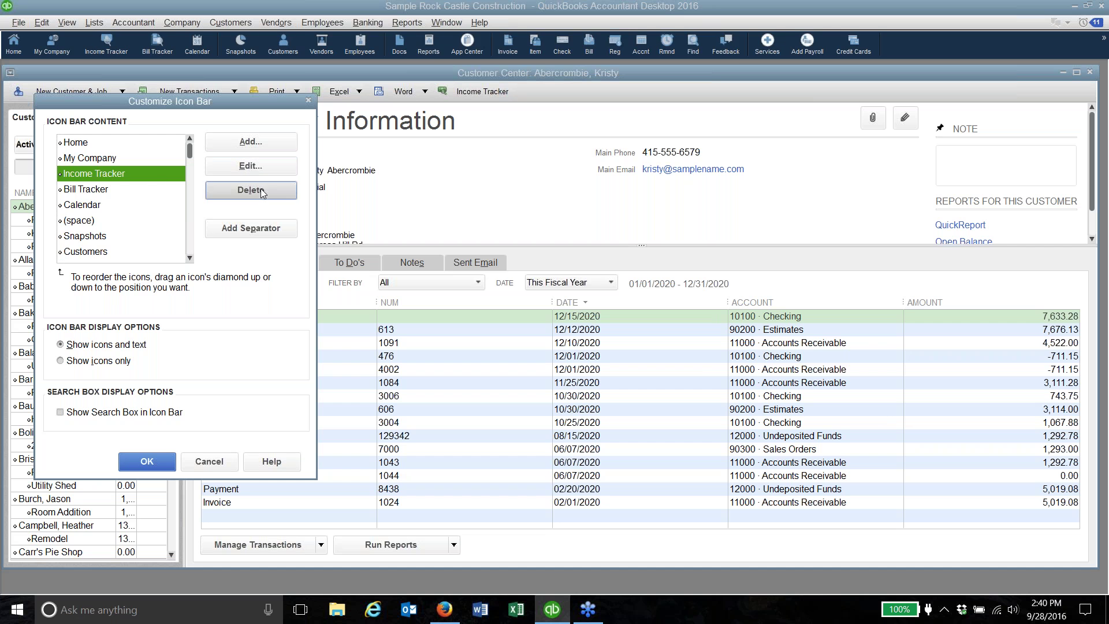
Examine the commands that can be added to the icon bar, and close the customization without saving.
click(254, 145)
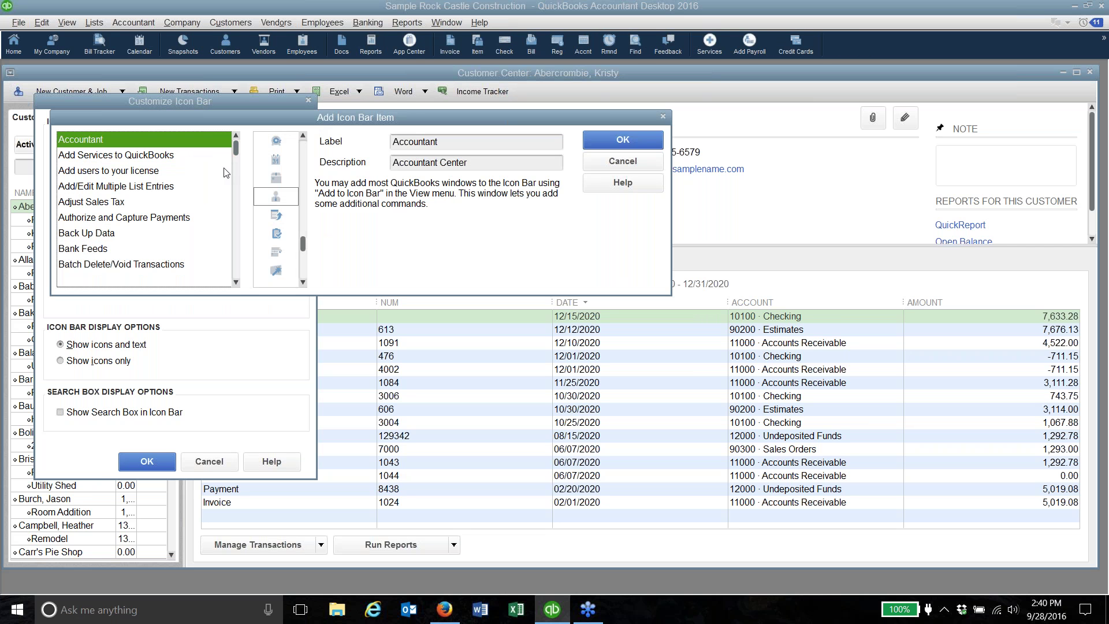
click(236, 283)
click(235, 282)
click(236, 282)
click(236, 282)
click(236, 283)
click(236, 282)
click(236, 282)
click(236, 283)
click(235, 283)
click(235, 282)
scroll(236, 282, down, 8)
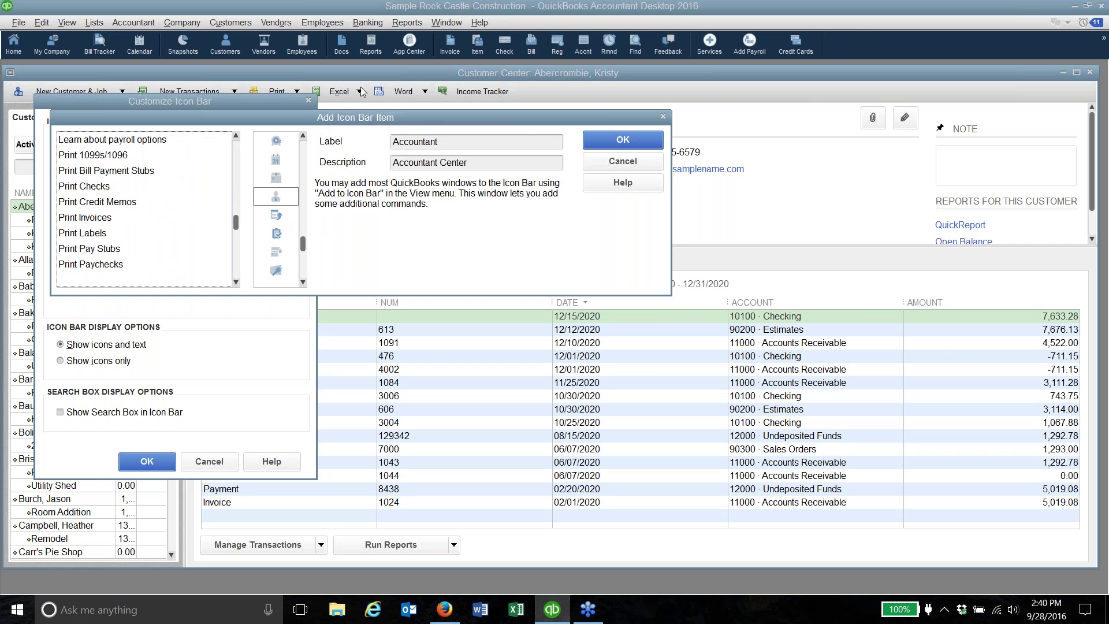
click(621, 164)
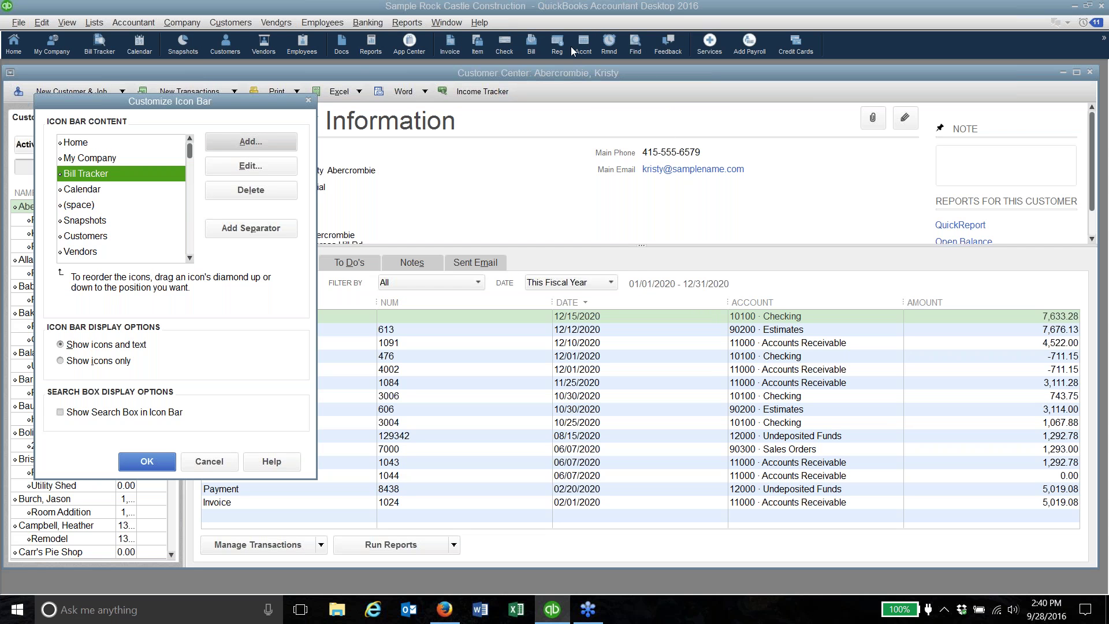
click(309, 100)
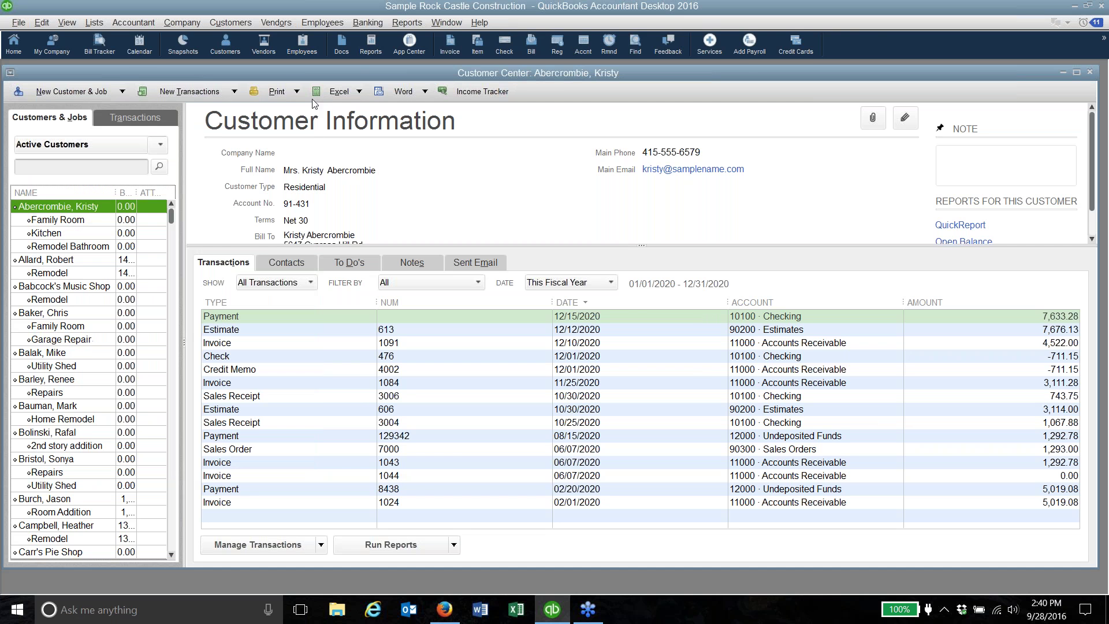
Open the Home page and examine its vendor, customer, employee, company and banking workflow icons.
click(13, 52)
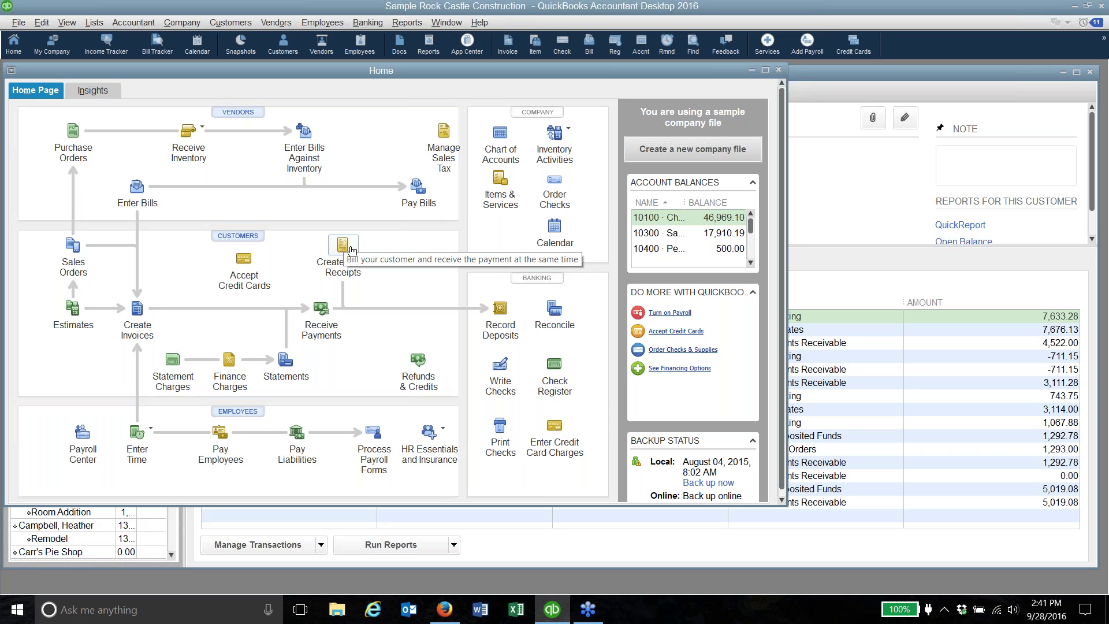
click(356, 275)
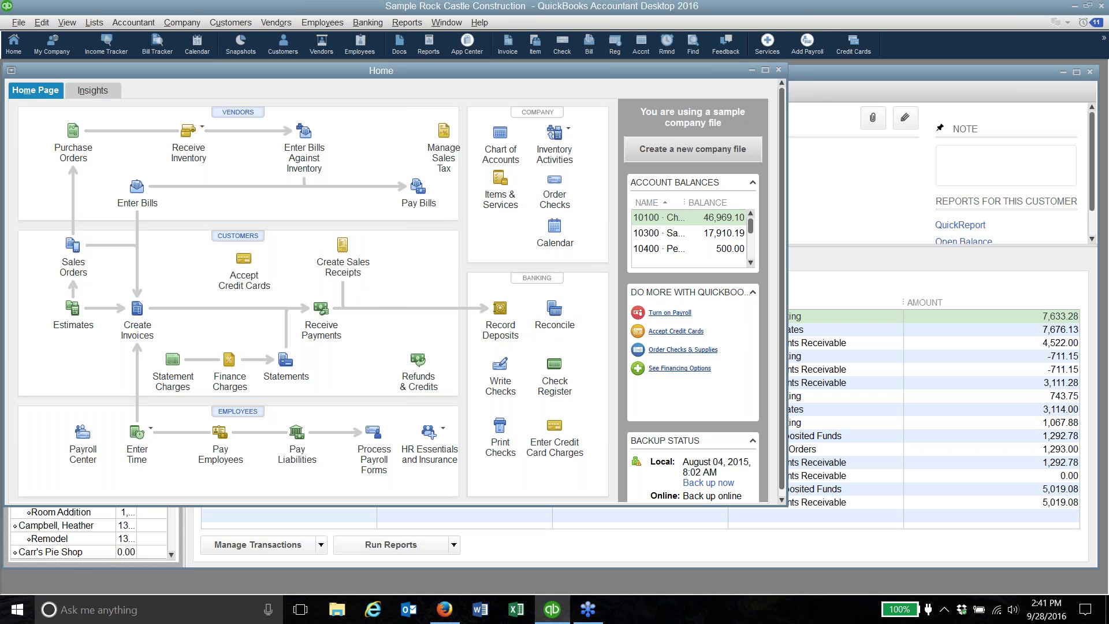
click(442, 455)
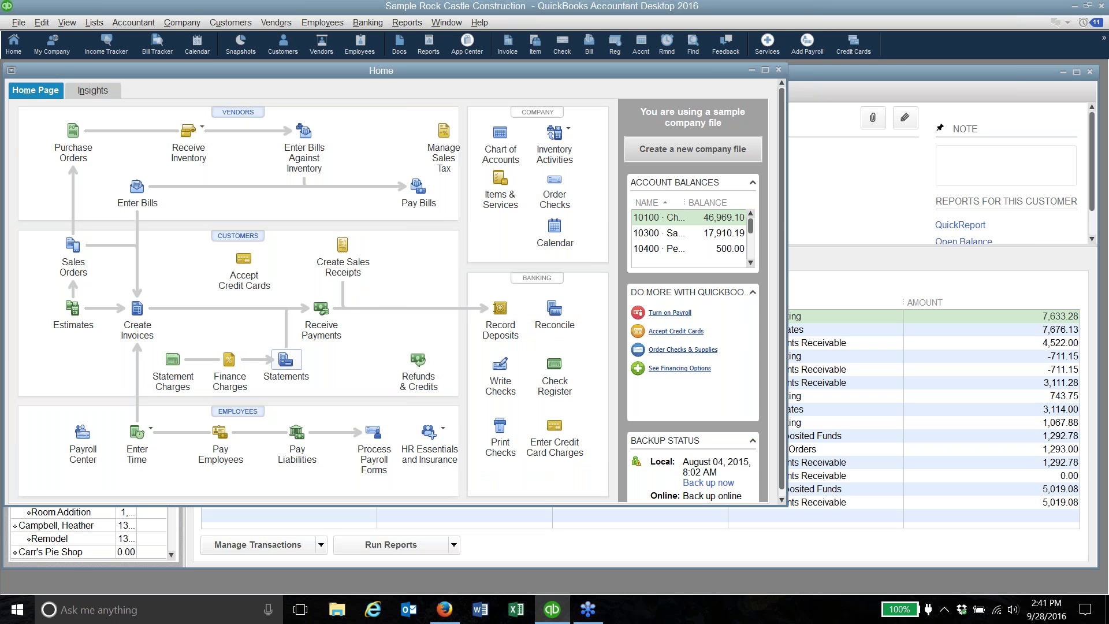
View the company and product information in My Company, and close it and the Home page.
click(58, 55)
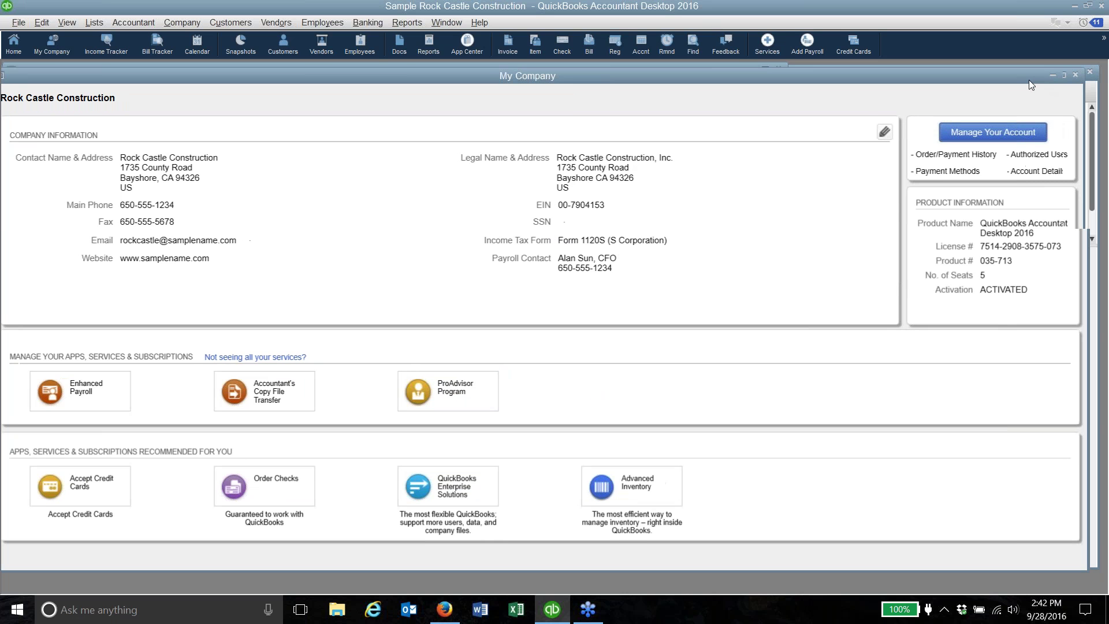
click(1053, 74)
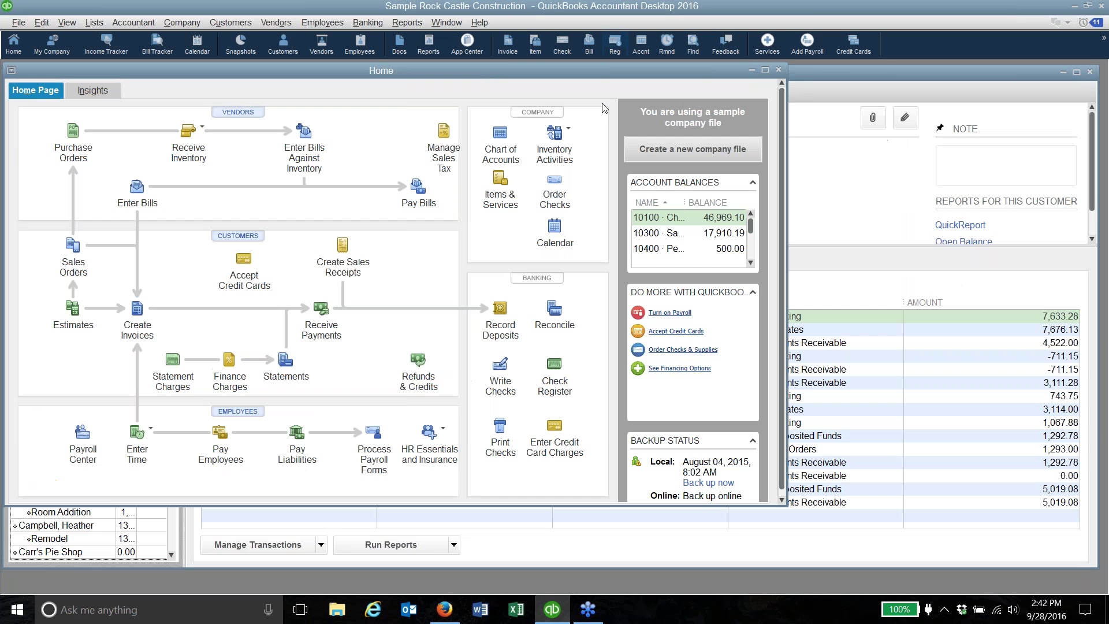
click(779, 70)
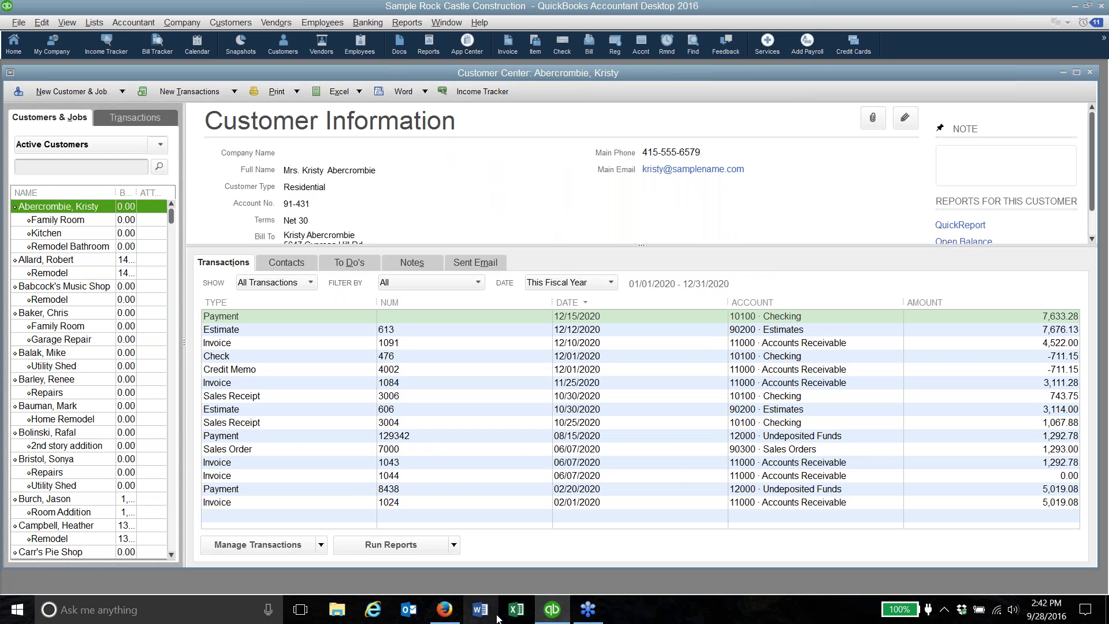